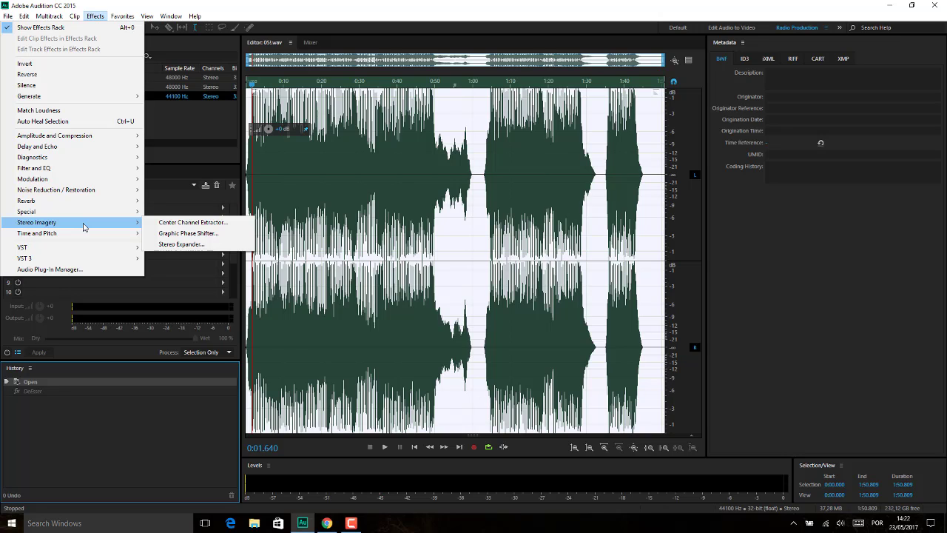
Step: Try the Acapella preset of the Center Channel Extractor on the open clip, preview it, and close without applying
click(191, 222)
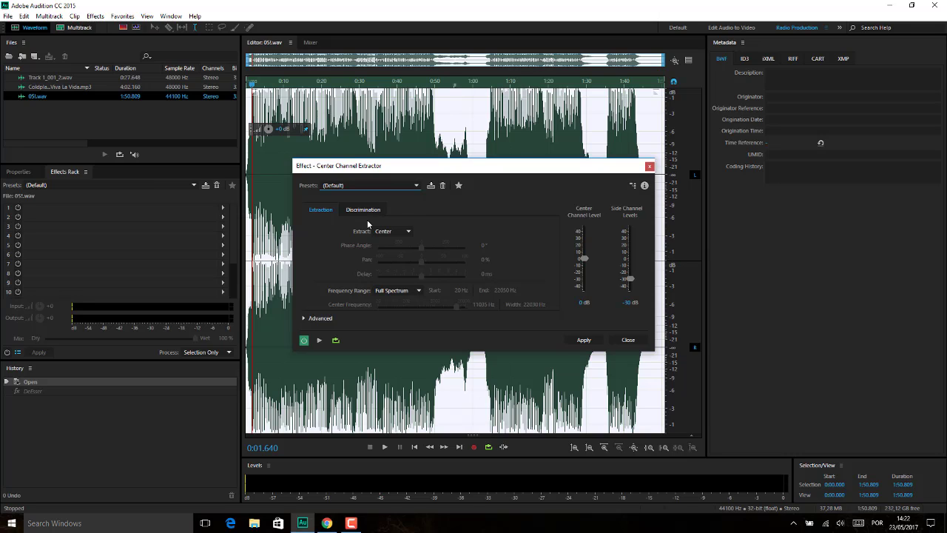
click(417, 186)
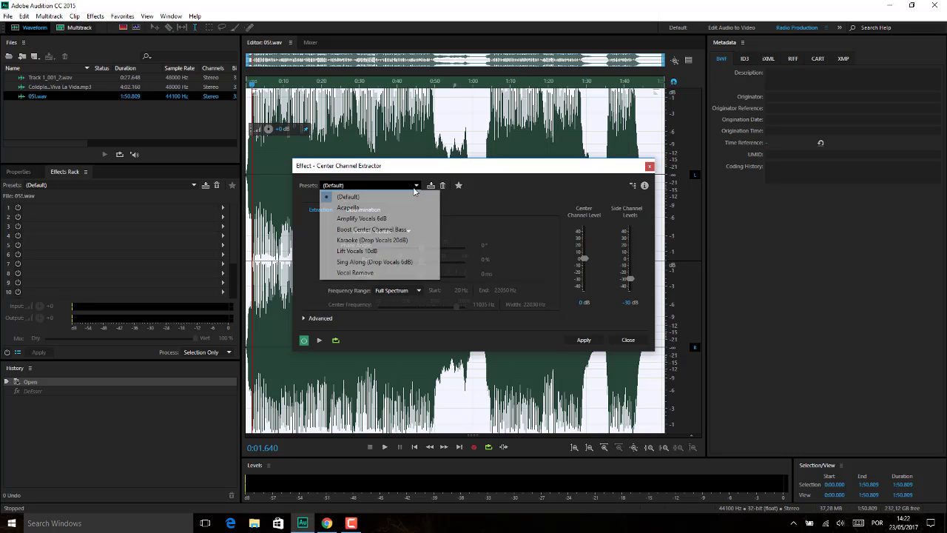
click(347, 205)
click(320, 341)
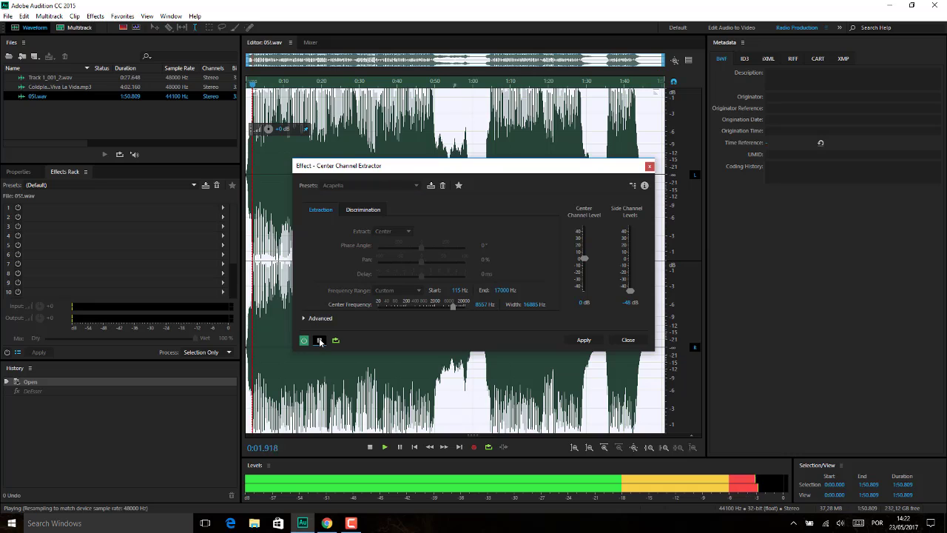
click(622, 340)
key(space)
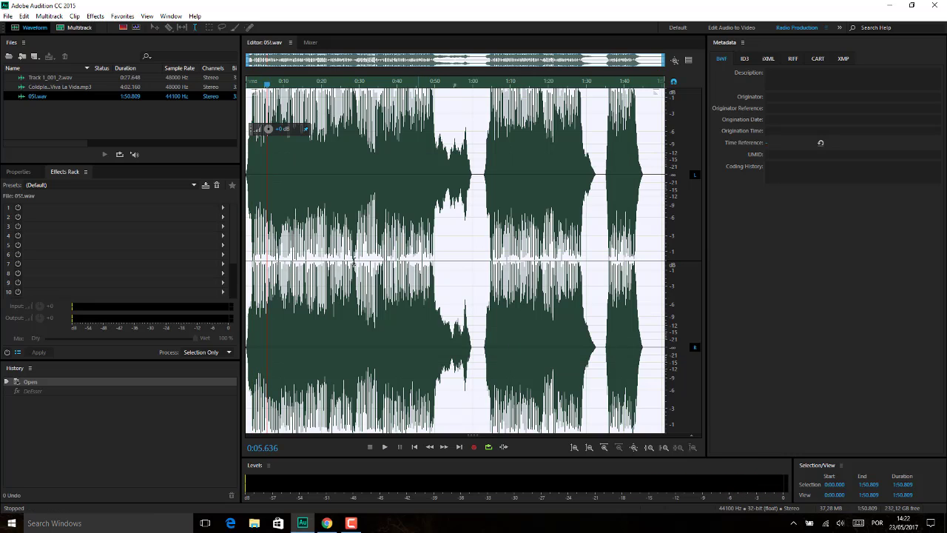
Step: Listen to short passages of Track 1_001_2.wav and the Coldplay Viva La Vida file in the waveform editor
double_click(50, 79)
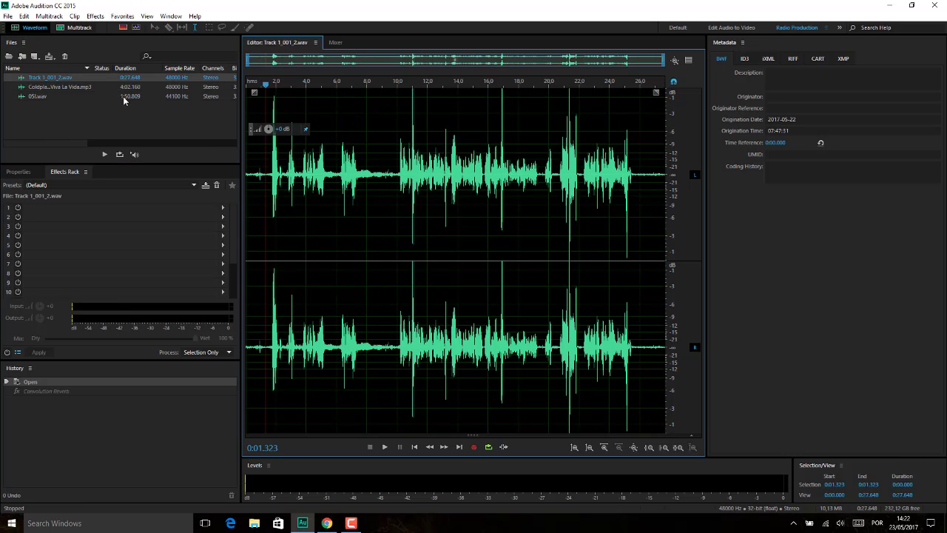
key(space)
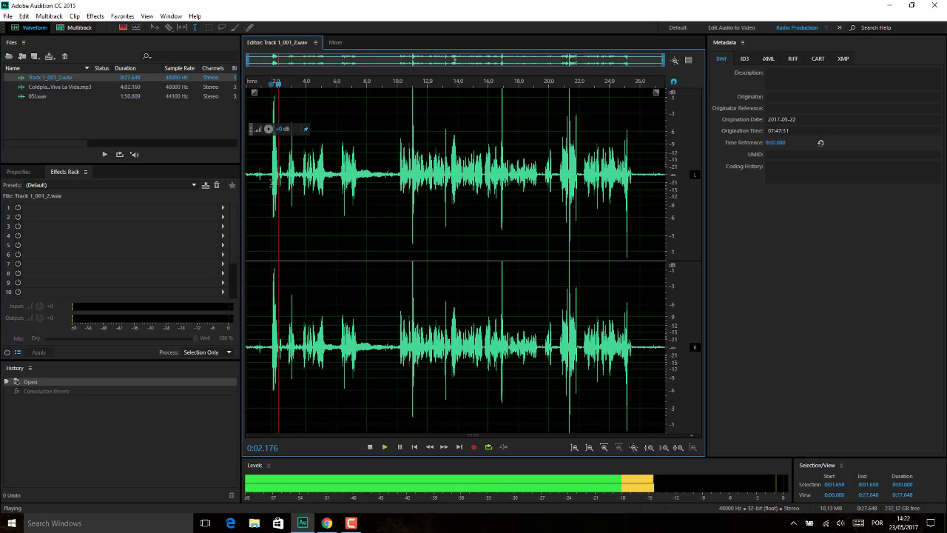
key(space)
double_click(60, 86)
click(293, 189)
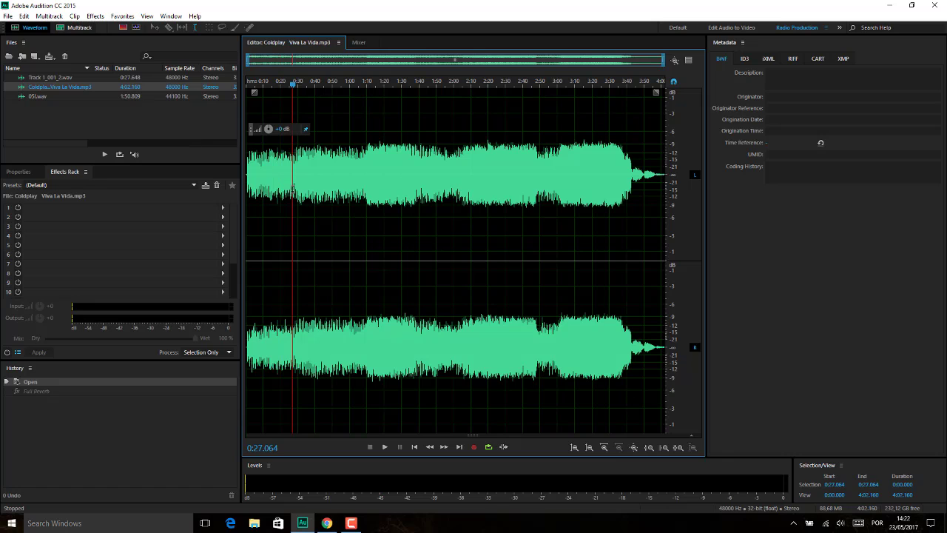
key(space)
key(space)
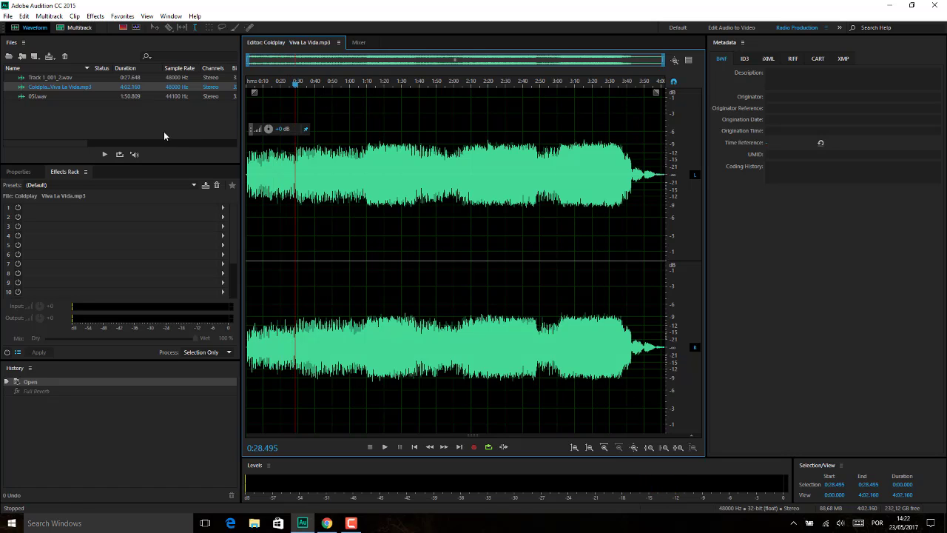
Step: Open Ela é um anjo (Esmeralda)[1].mp3 and play short passages from about 0:40 and 0:12
double_click(159, 127)
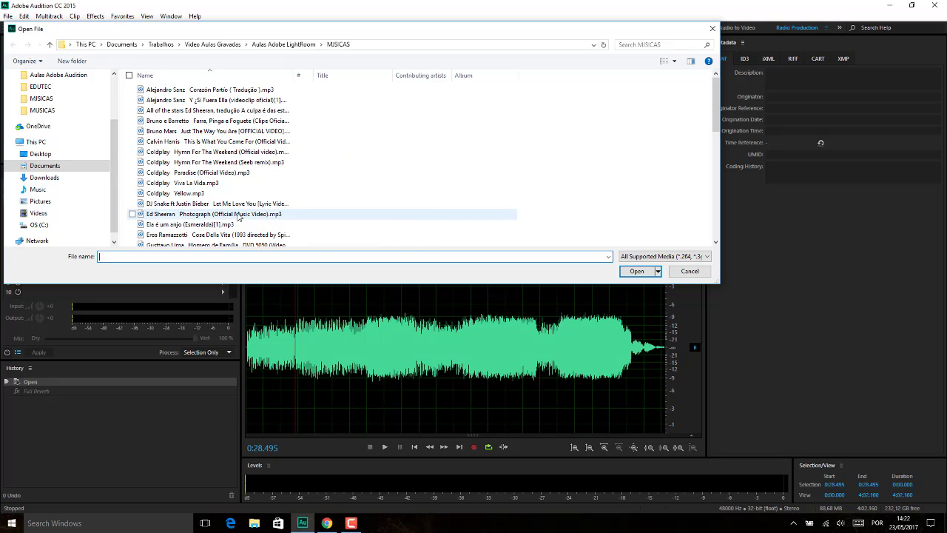
double_click(183, 223)
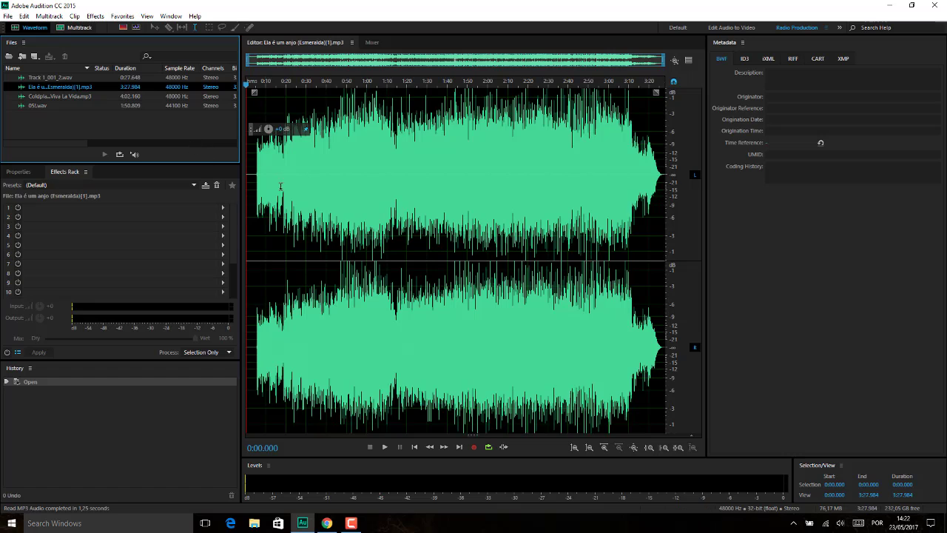
click(326, 215)
key(space)
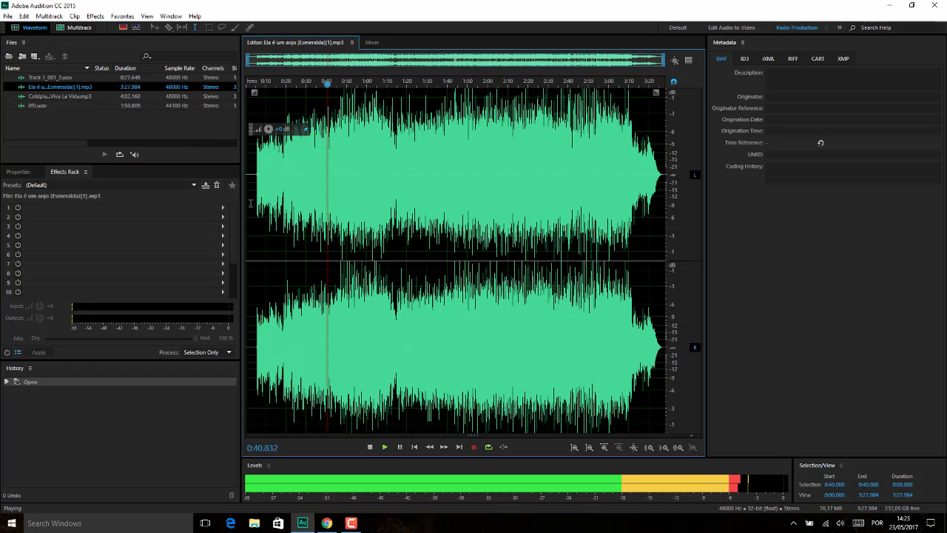
key(space)
click(265, 213)
key(space)
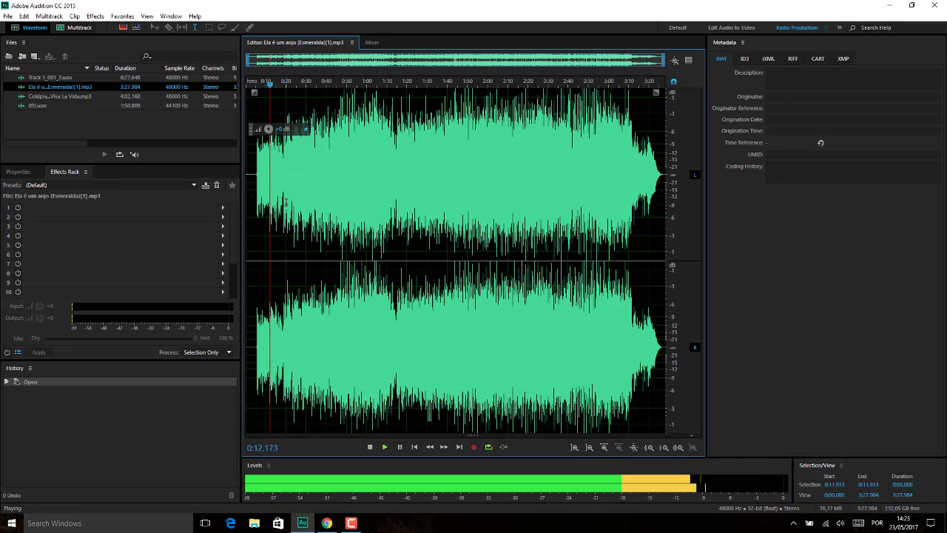
key(space)
Step: Delete the silent opening of about 4.9 seconds from the song
drag(271, 82, 282, 83)
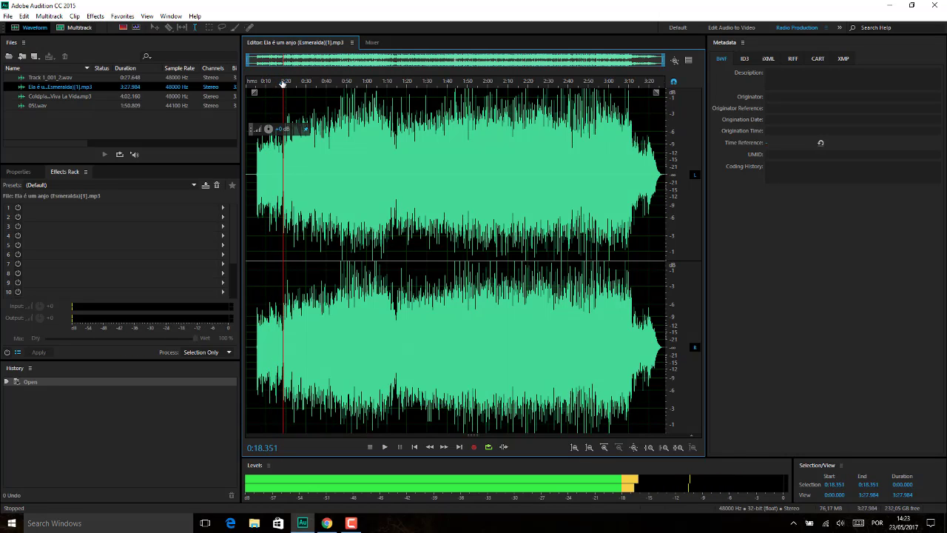
drag(255, 167, 221, 174)
key(Delete)
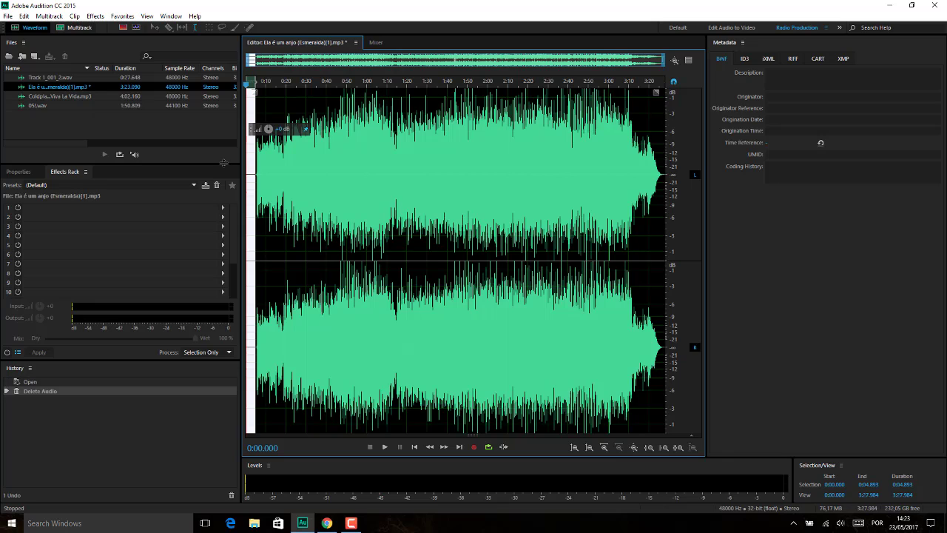
Step: Open the Center Channel Extractor effect for the trimmed song
click(96, 16)
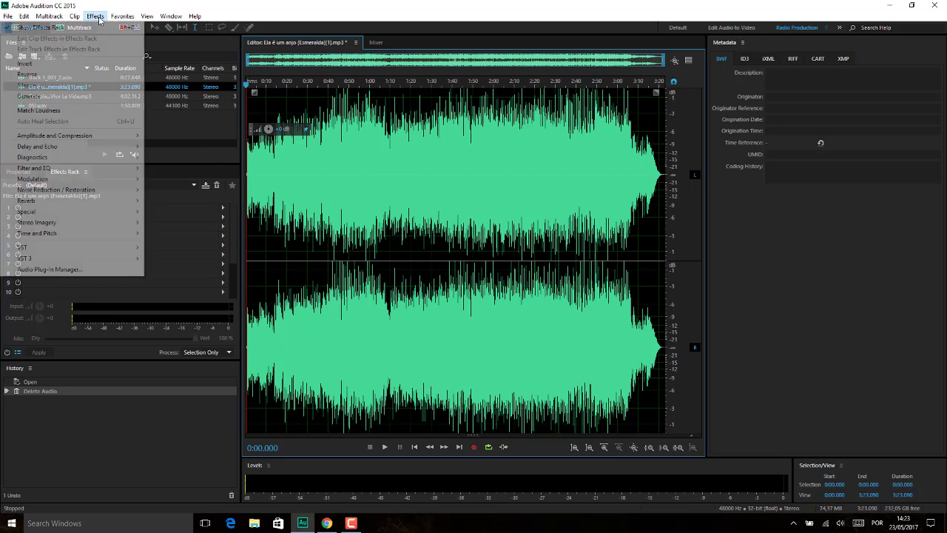
mouse_move(81, 224)
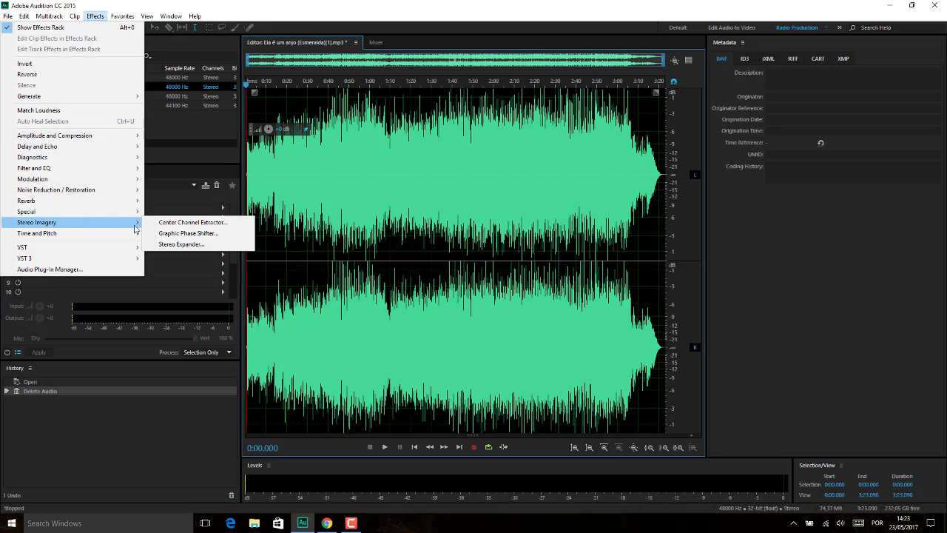
click(180, 224)
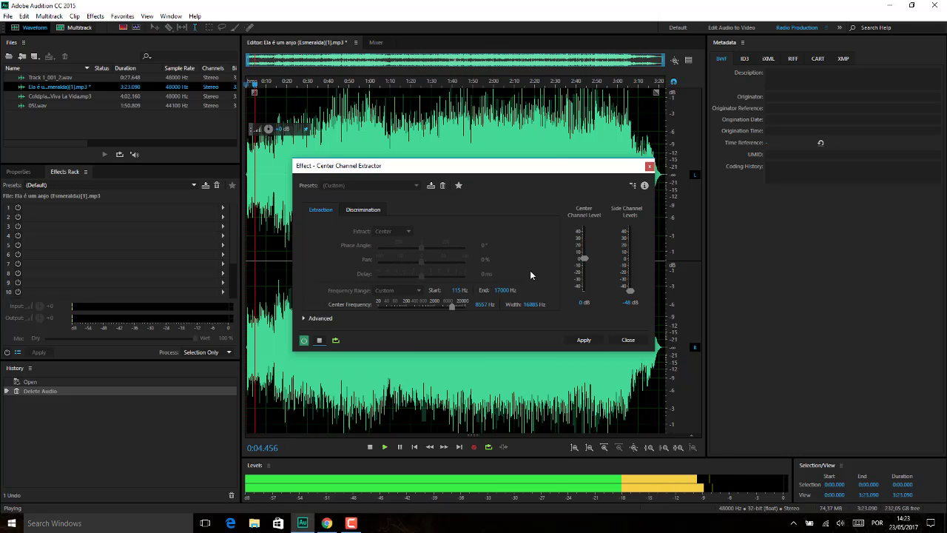
Step: Lower the center channel level to -8.7 dB and the center frequency to about 1425 Hz during the preview, then stop playback
mouse_move(584, 258)
mouse_down()
mouse_move(586, 232)
mouse_move(584, 264)
mouse_up()
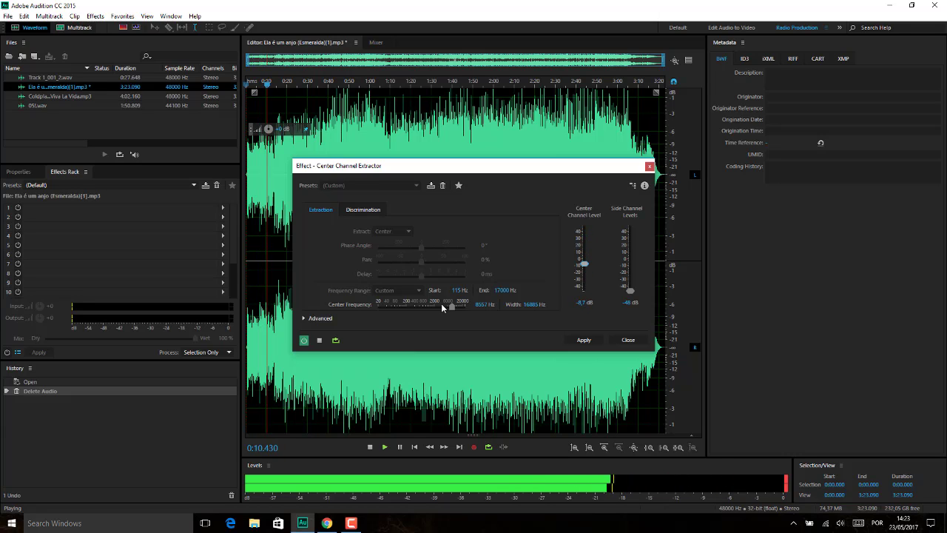
mouse_move(441, 303)
mouse_down()
mouse_move(366, 303)
mouse_move(463, 305)
mouse_move(409, 307)
mouse_move(430, 305)
mouse_up()
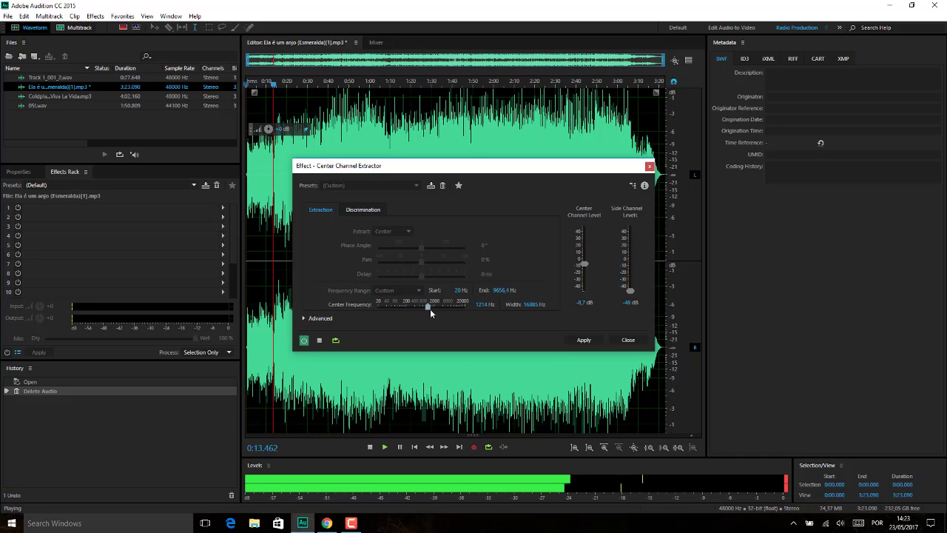
click(320, 340)
Step: Choose the Acapella preset in the Center Channel Extractor and preview a few seconds of the song
click(362, 189)
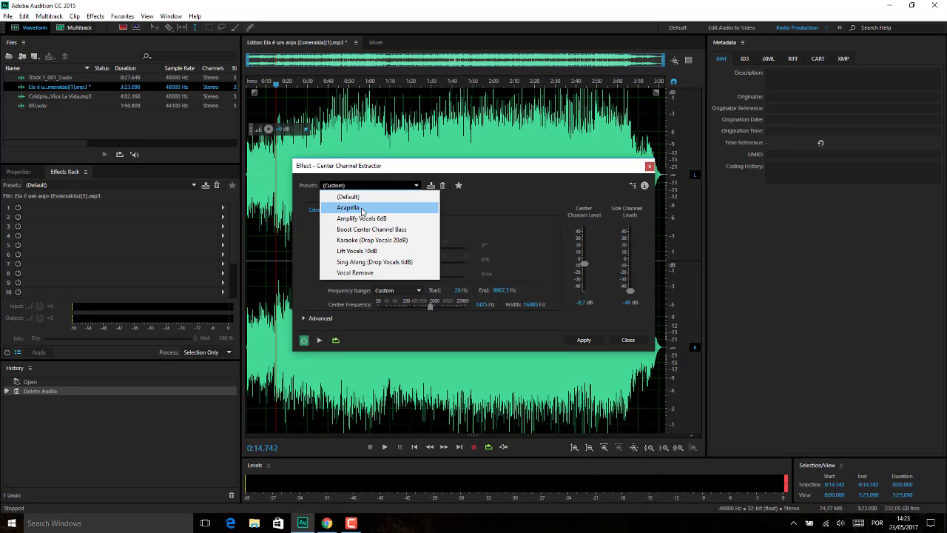
click(364, 205)
click(319, 341)
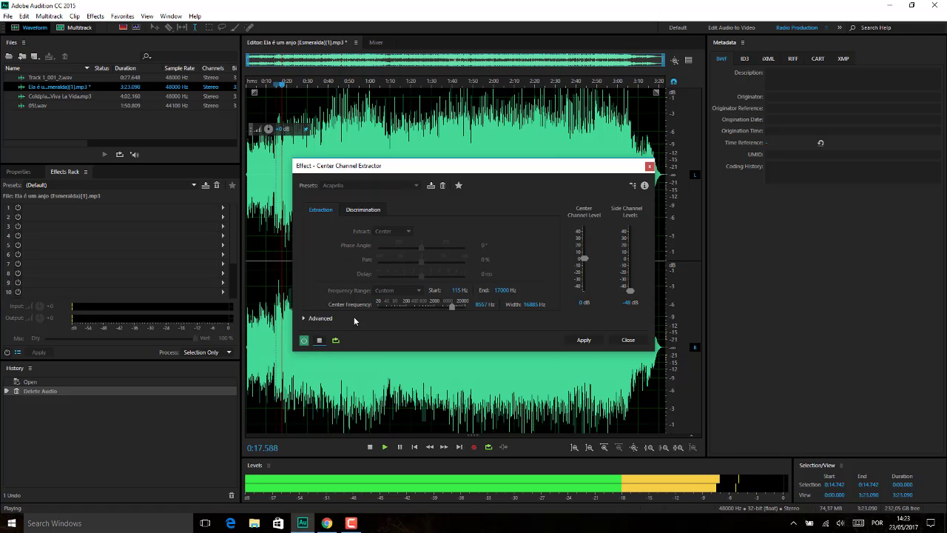
click(319, 341)
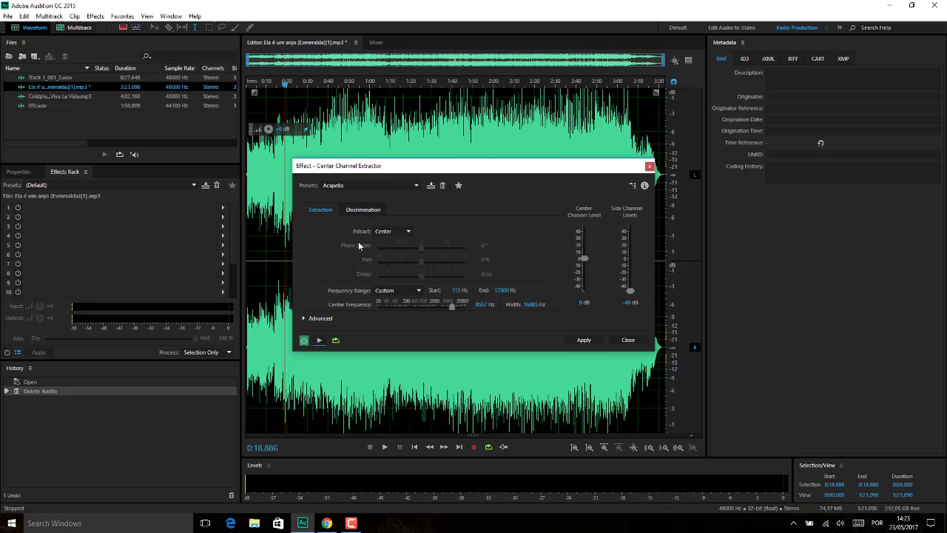
Step: Switch the effect to the Amplify Vocals 6dB preset and preview a short passage
click(410, 190)
click(389, 219)
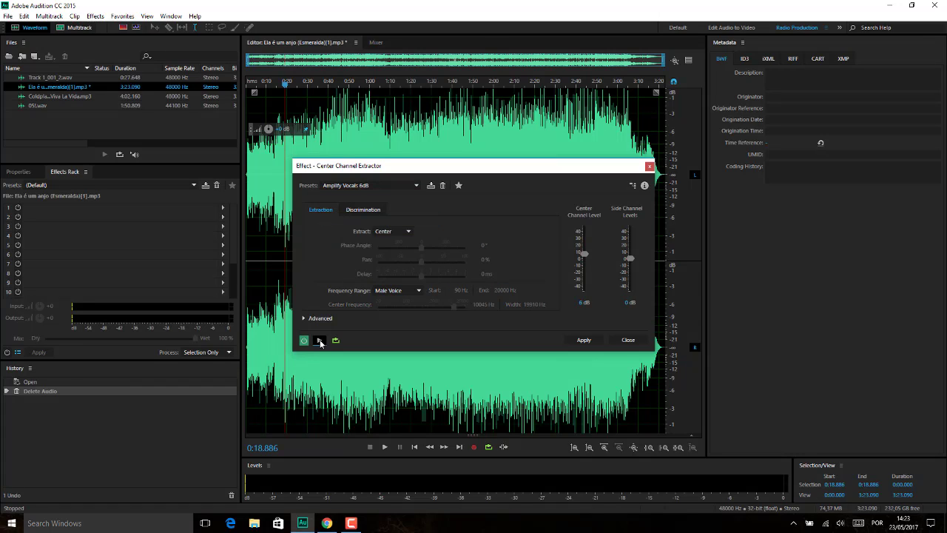
click(319, 340)
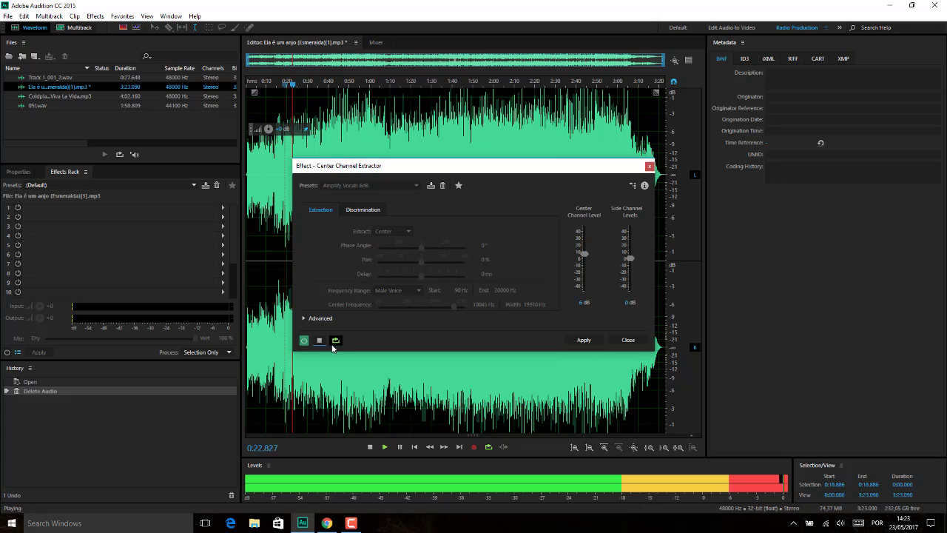
click(319, 340)
Step: Switch the effect to the Boost Center Channel Bass preset and preview a short passage
click(388, 186)
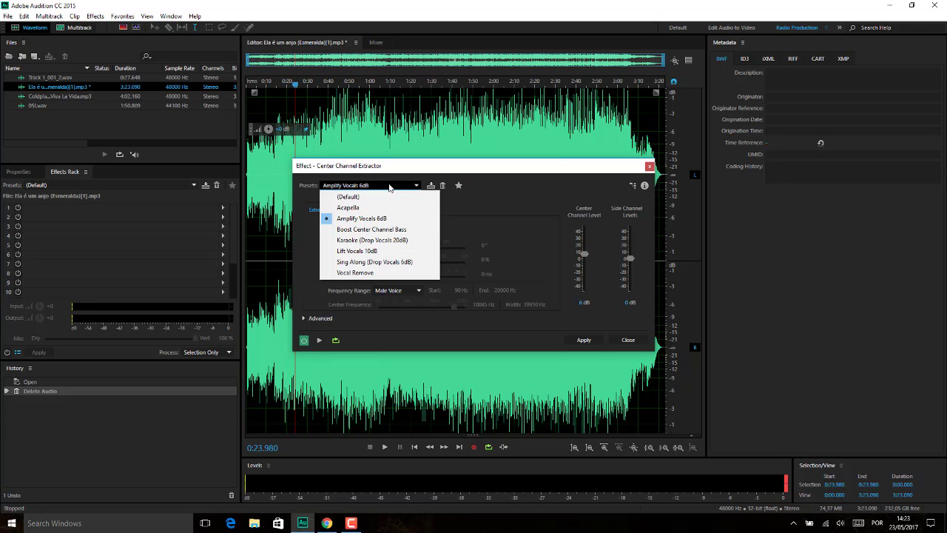
click(370, 228)
click(319, 339)
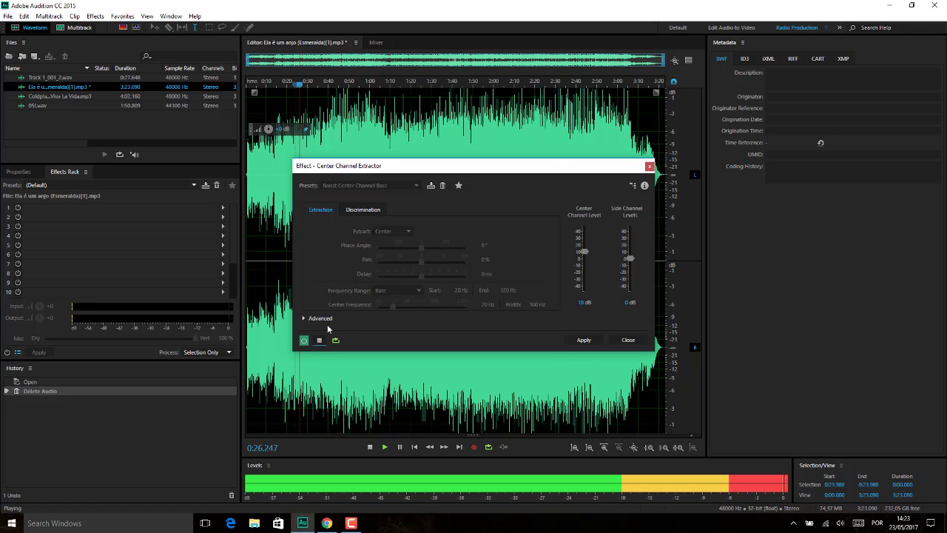
click(319, 340)
Step: Switch the effect to the Karaoke (Drop Vocals 20dB) preset and preview a passage of the song
click(416, 185)
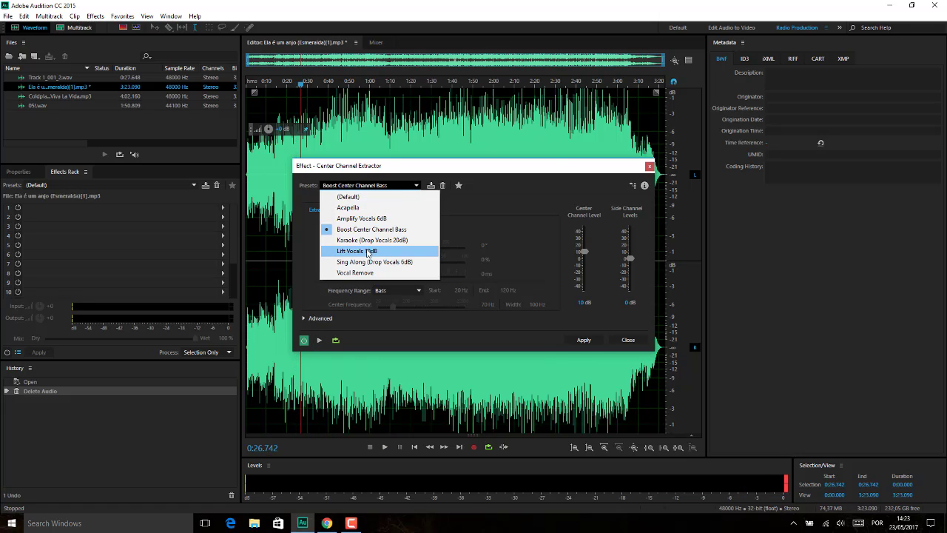
click(367, 247)
click(320, 340)
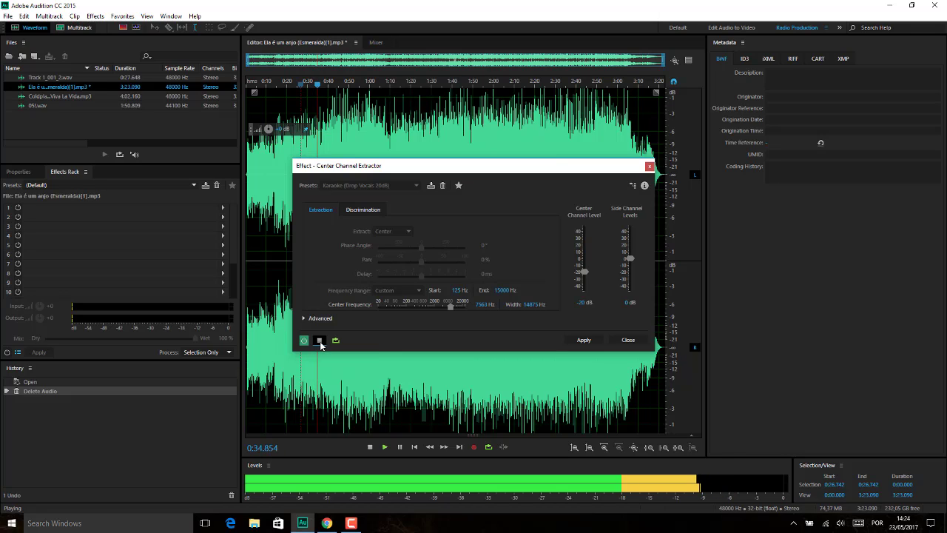
click(320, 341)
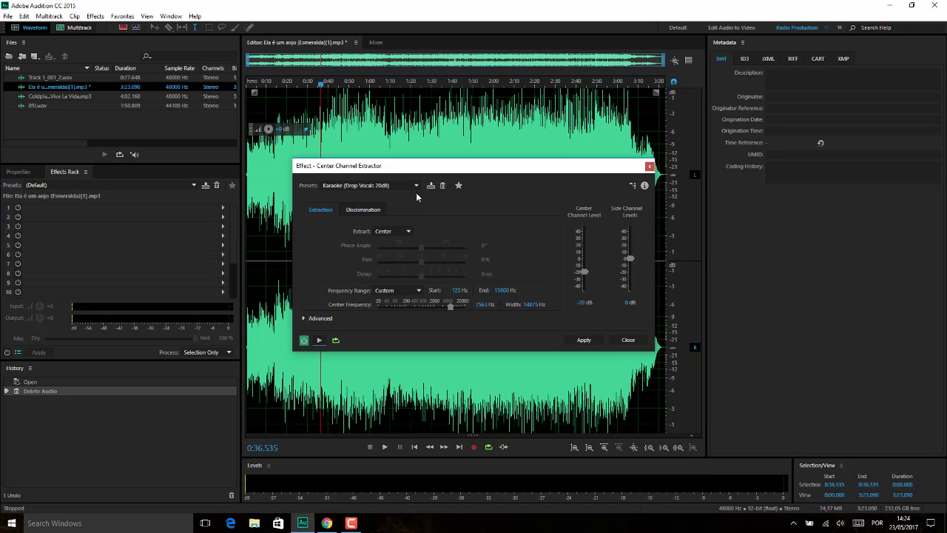
Step: Switch the effect to the Lift Vocals 10dB preset and preview a short passage
click(417, 185)
click(370, 252)
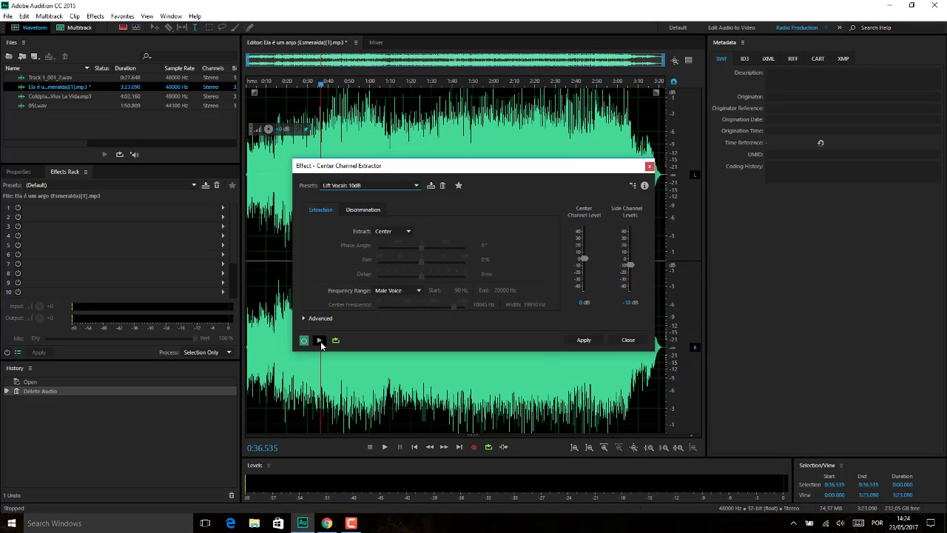
click(319, 340)
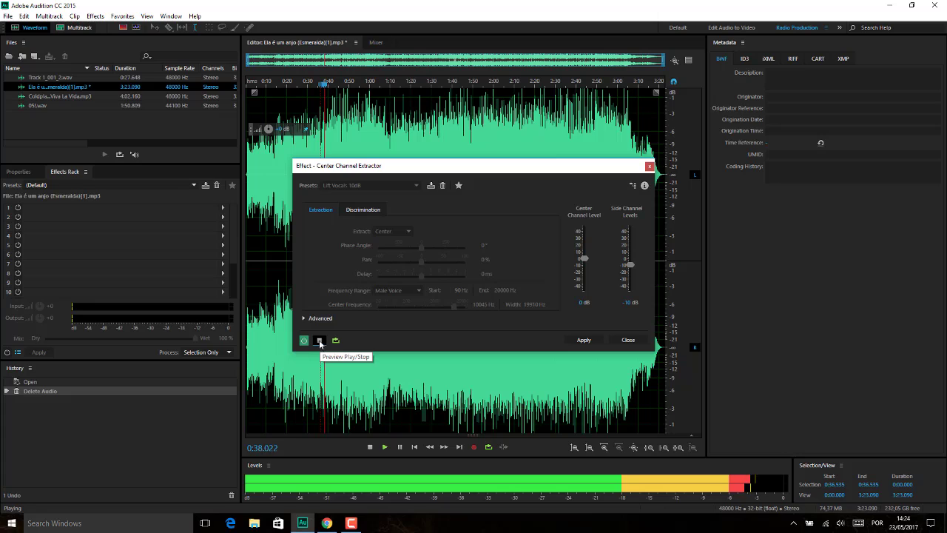
click(319, 340)
Step: Switch the effect to the Sing Along (Drop Vocals 6dB) preset and preview a short passage
click(415, 186)
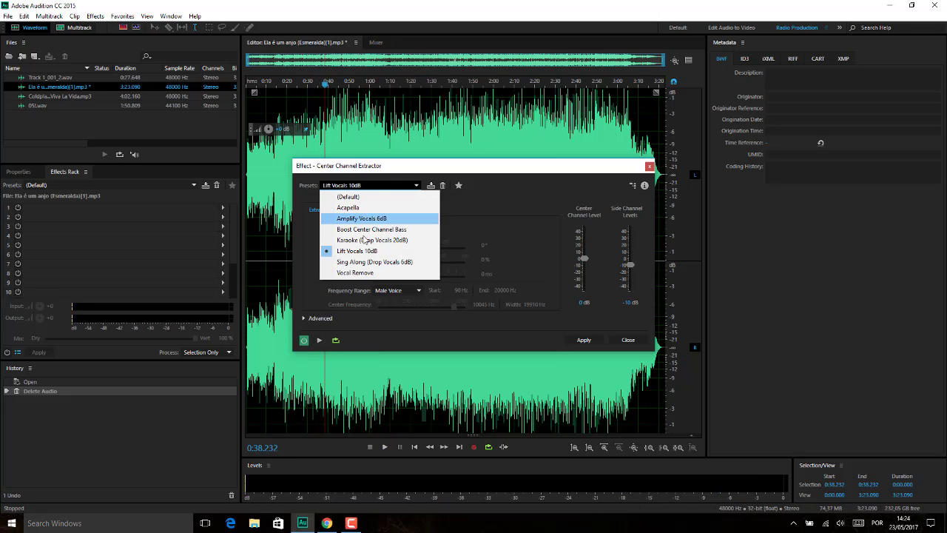
click(370, 262)
click(320, 340)
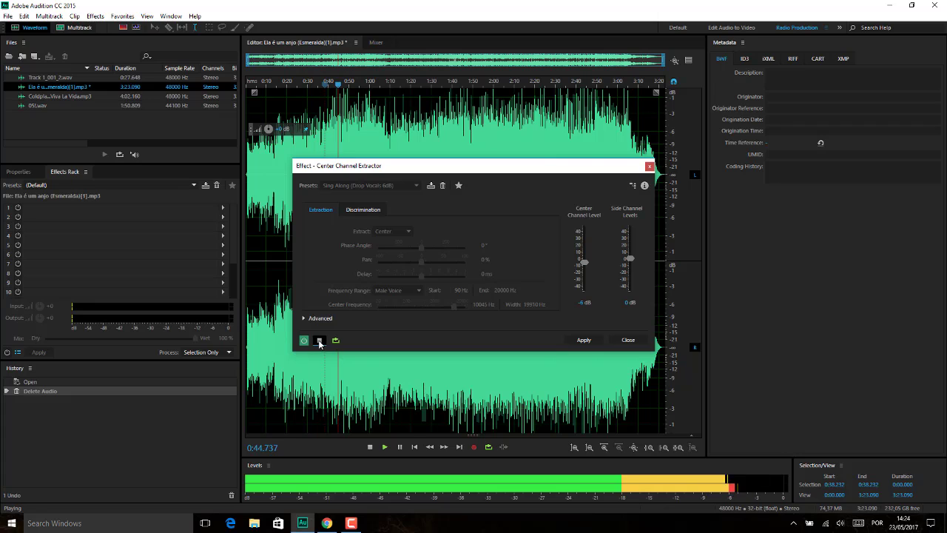
click(319, 341)
Step: Switch the effect to the Vocal Remove preset and preview a passage of the song
click(396, 186)
click(361, 273)
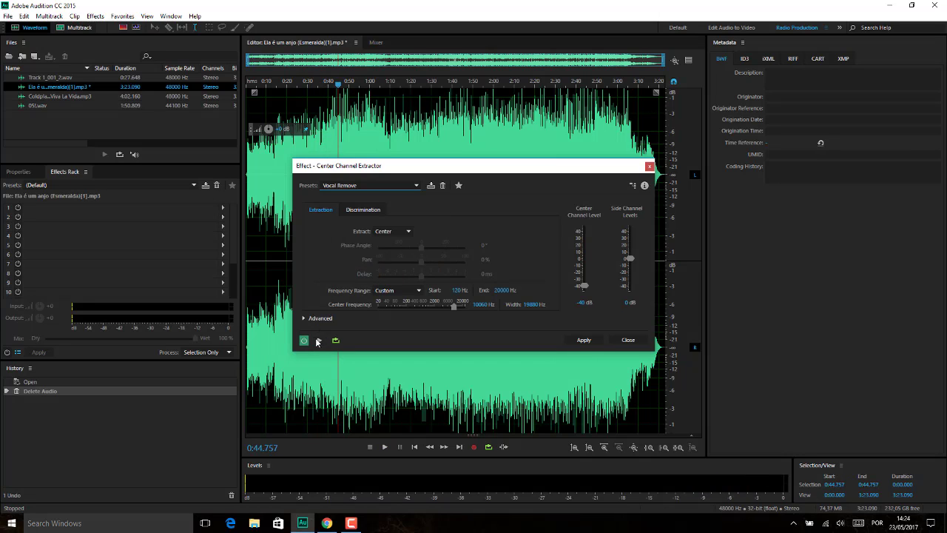
click(319, 342)
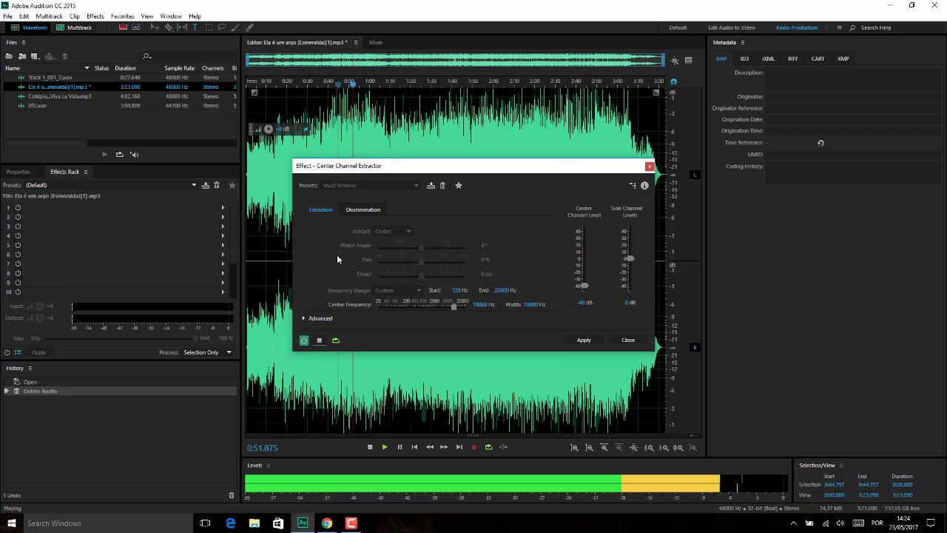
click(320, 341)
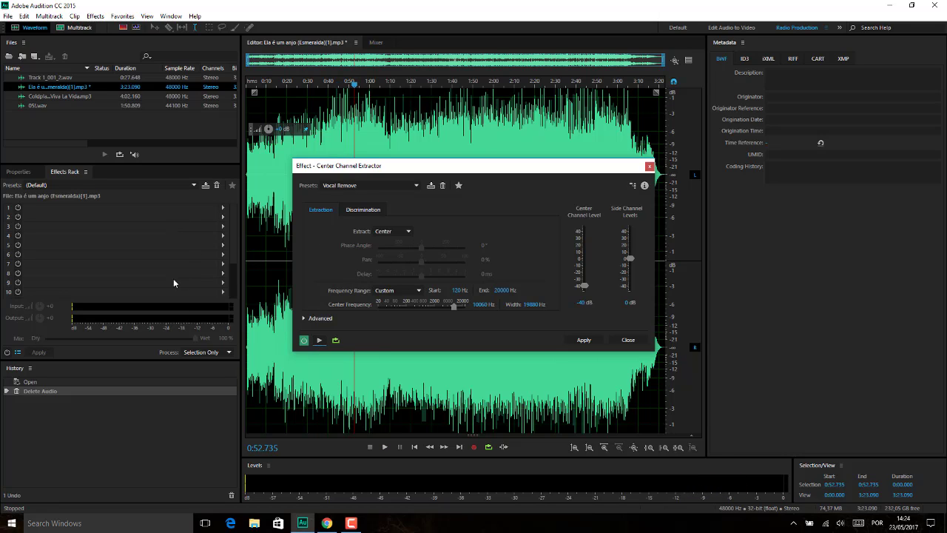
Step: Set the extraction to the Left channel, preview it briefly, and close the Center Channel Extractor without applying it
click(412, 230)
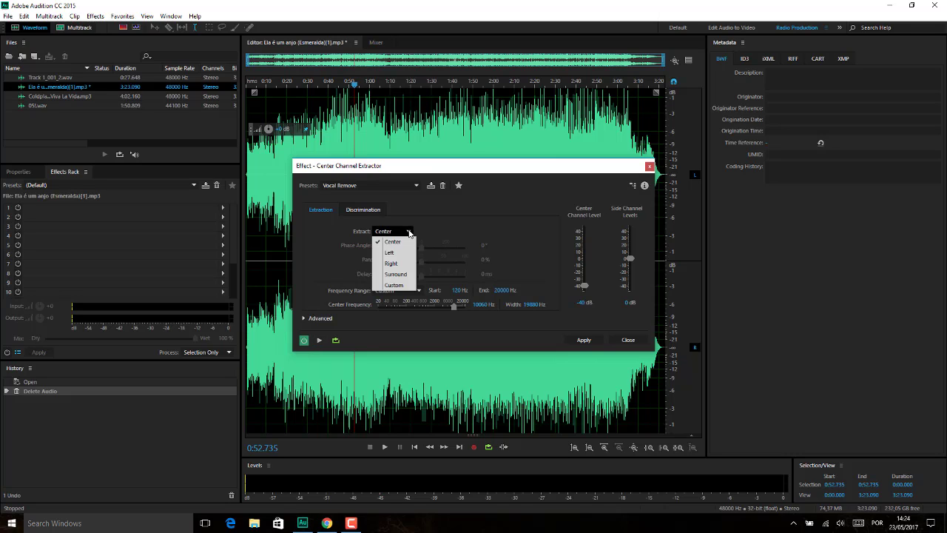
click(386, 250)
click(319, 342)
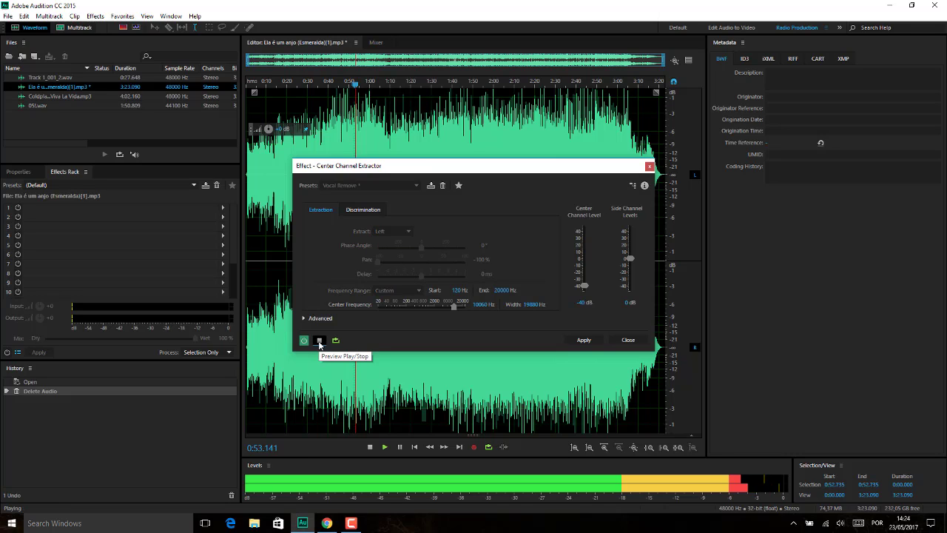
click(320, 342)
click(629, 340)
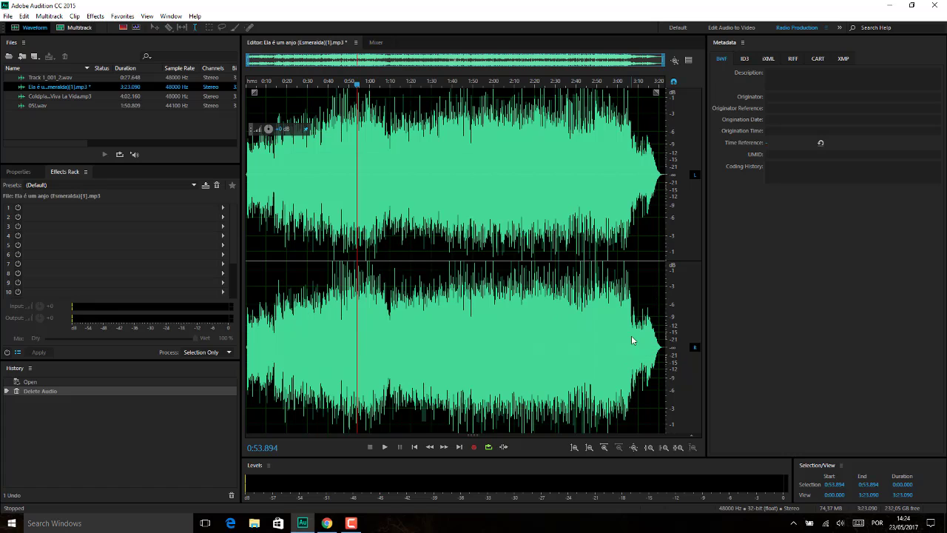
Step: Open Track 1_001_2.wav, find where the speech begins by listening, and delete about the first 1.66 seconds
double_click(76, 77)
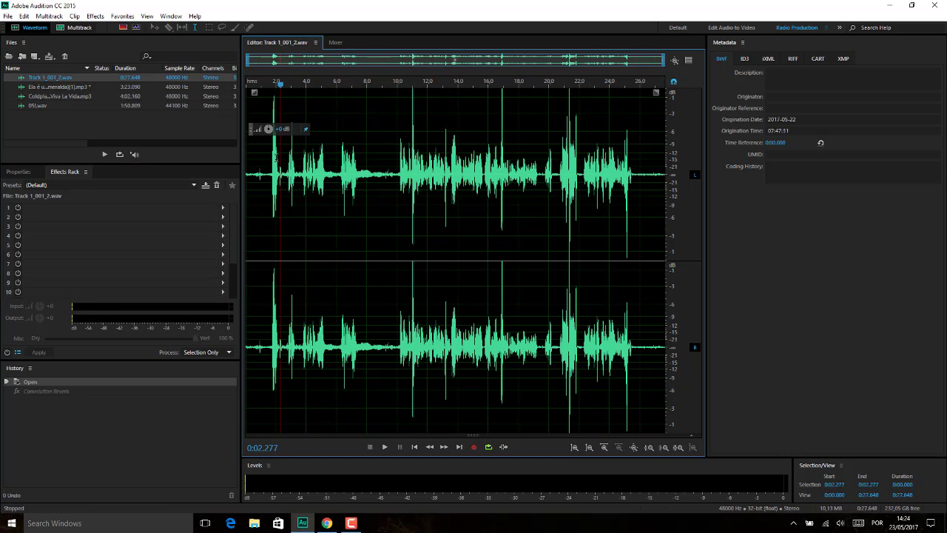
click(270, 193)
key(space)
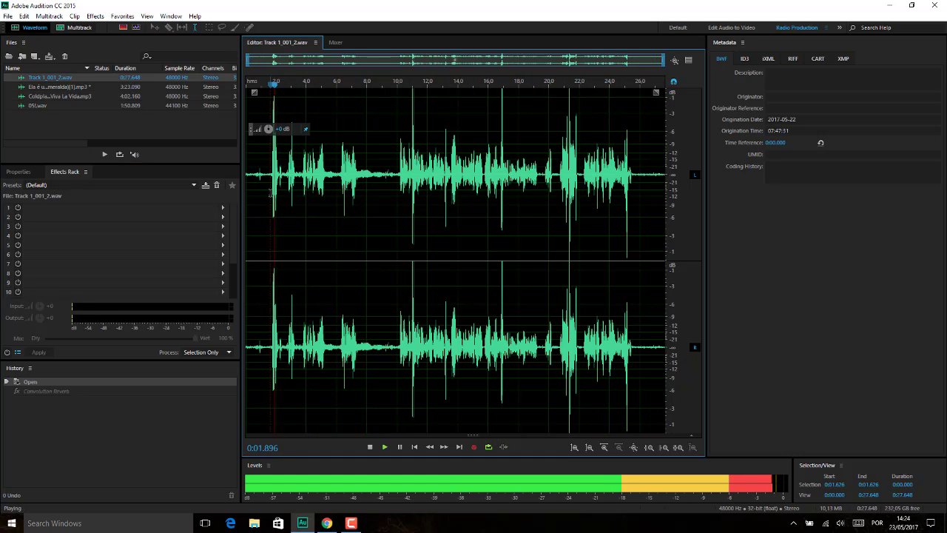
key(space)
drag(270, 192, 226, 185)
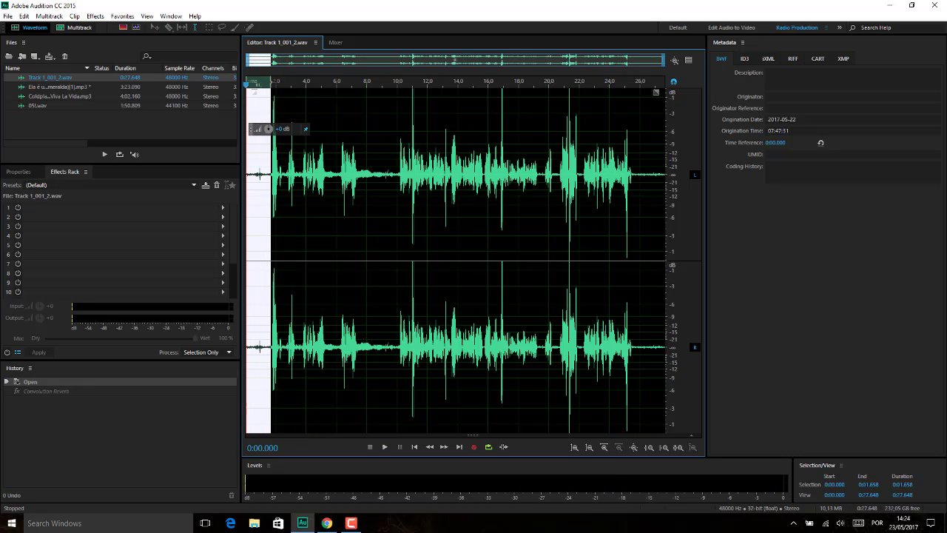
key(Delete)
Step: Open the Center Channel Extractor on the trimmed voice track and preview it with the retained Left extraction settings
click(94, 16)
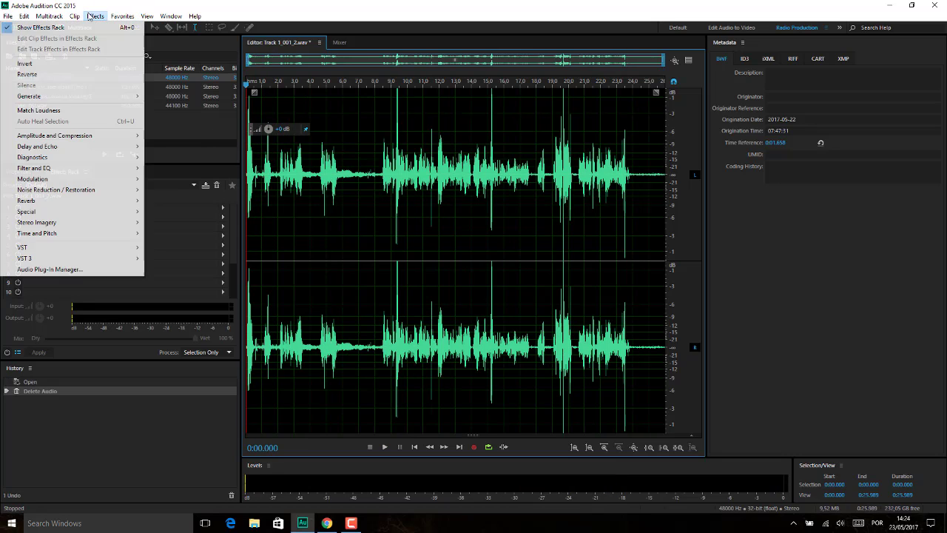
mouse_move(89, 221)
click(191, 222)
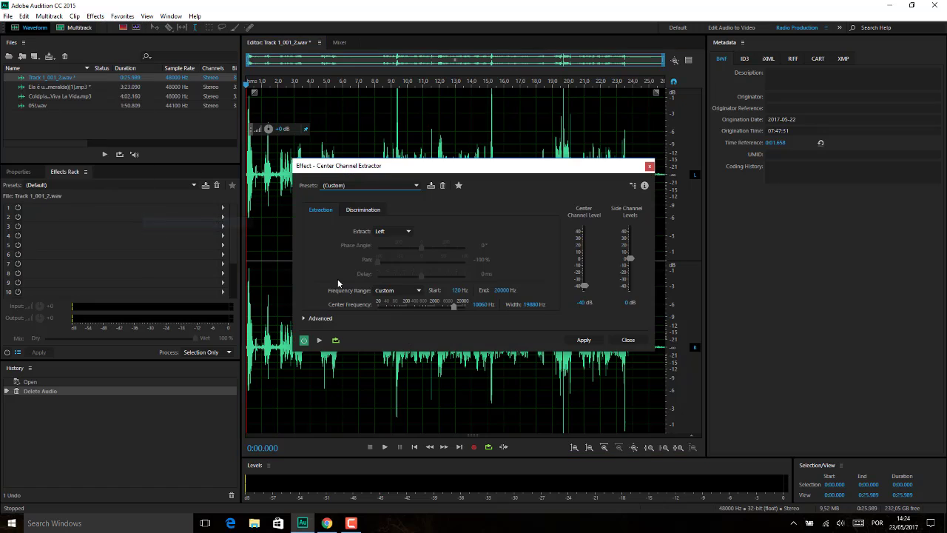
click(318, 340)
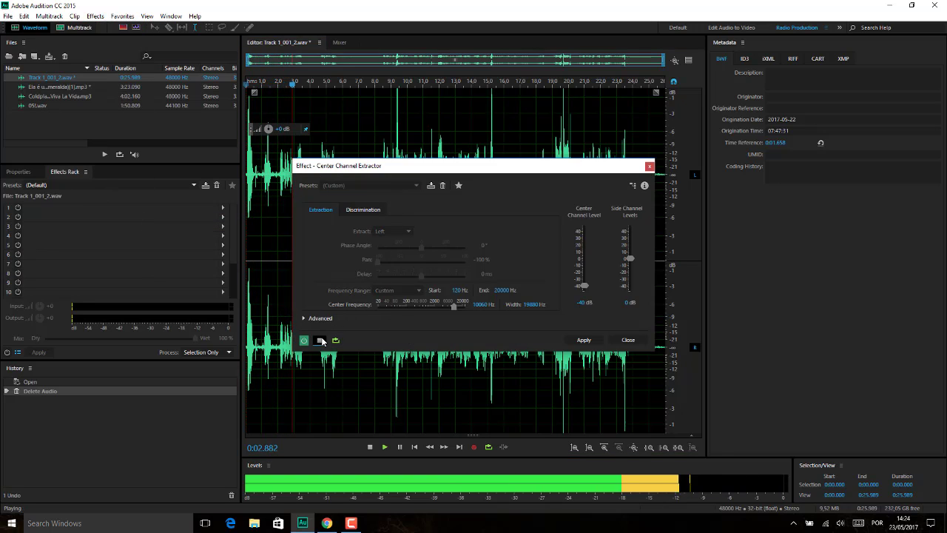
click(319, 340)
Step: Switch the effect to the Acapella preset and preview a short passage of the voice track
click(393, 186)
click(383, 208)
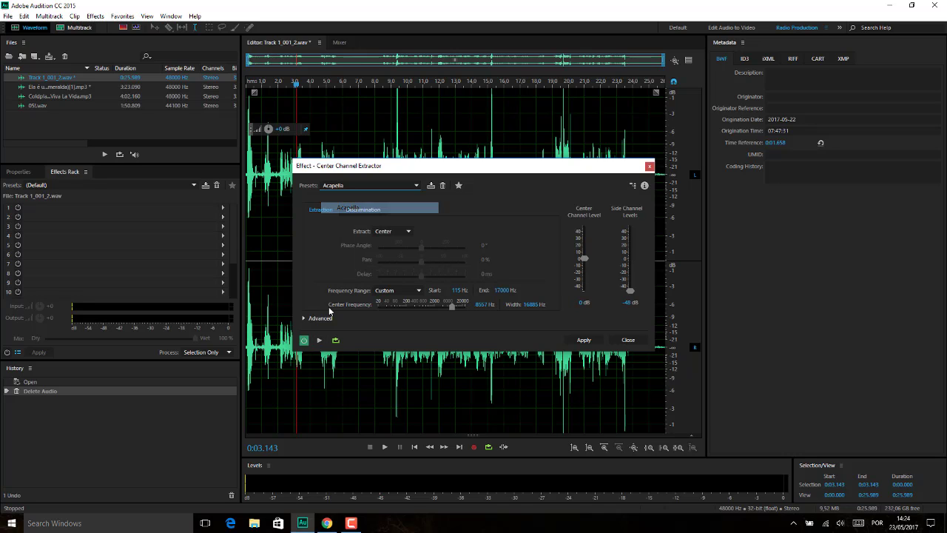
click(319, 340)
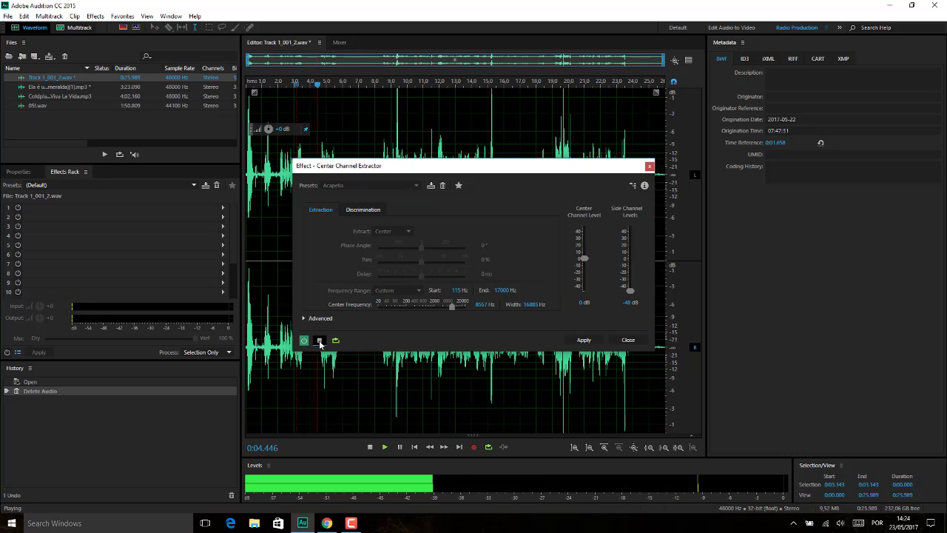
click(319, 340)
Step: Switch the effect to the Amplify Vocals 6dB preset and preview a passage of the voice track
click(380, 191)
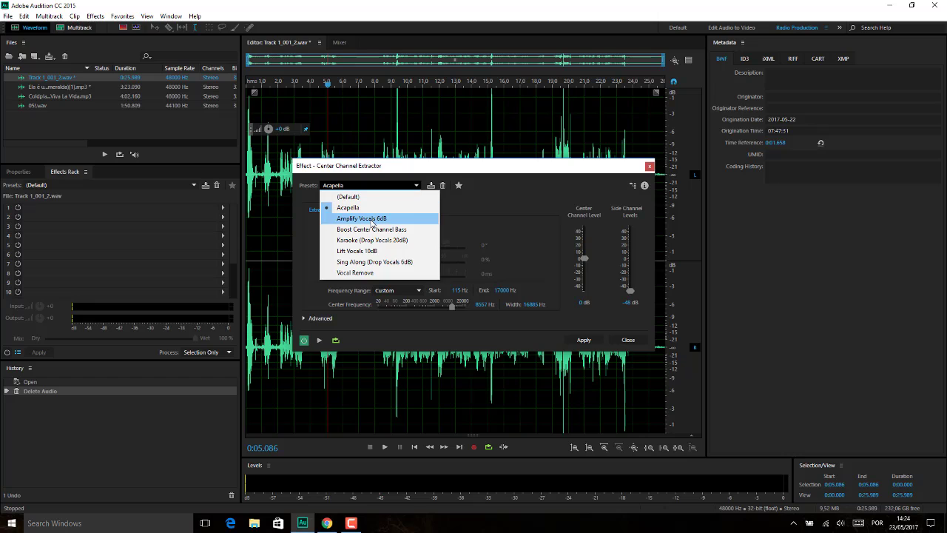
click(373, 221)
click(318, 340)
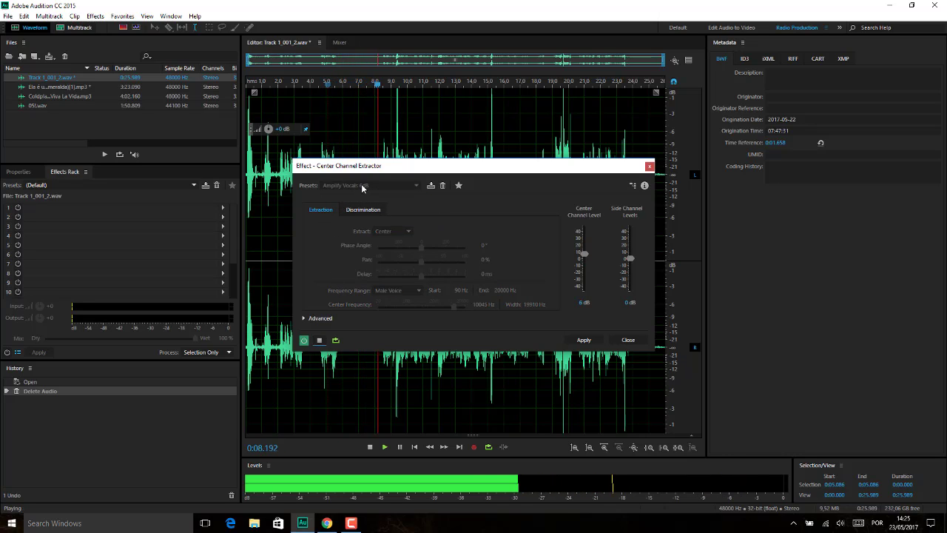
click(319, 340)
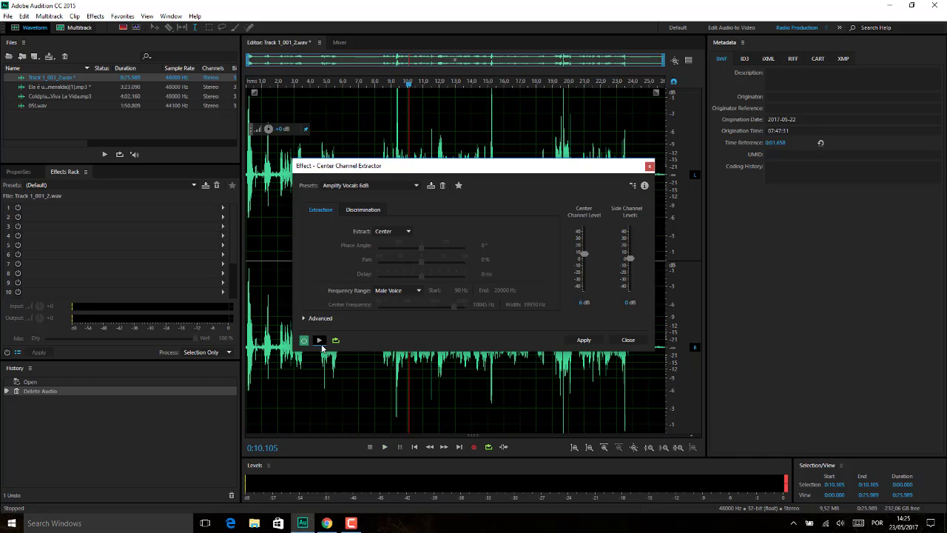
Step: Switch the effect to the Karaoke (Drop Vocals 20dB) preset and preview a short passage of the voice track
click(387, 185)
click(362, 240)
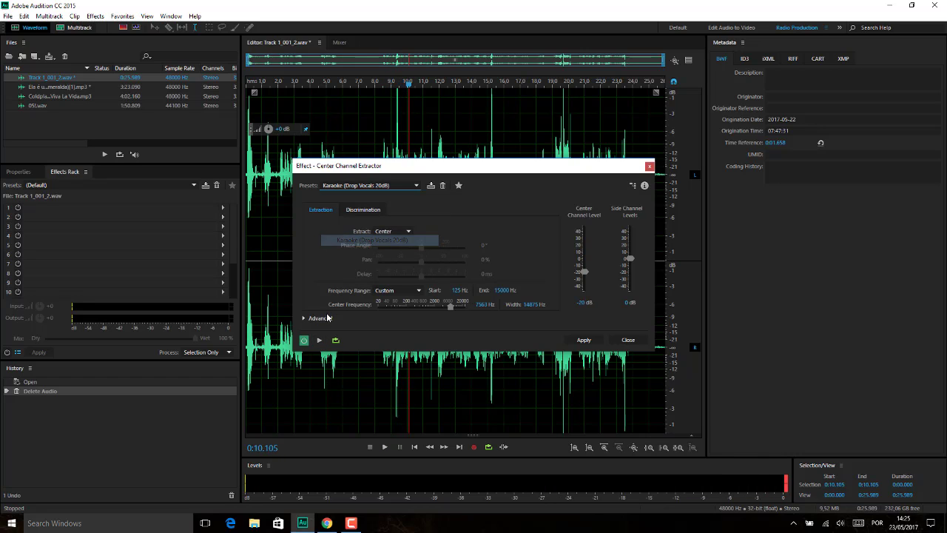
click(320, 341)
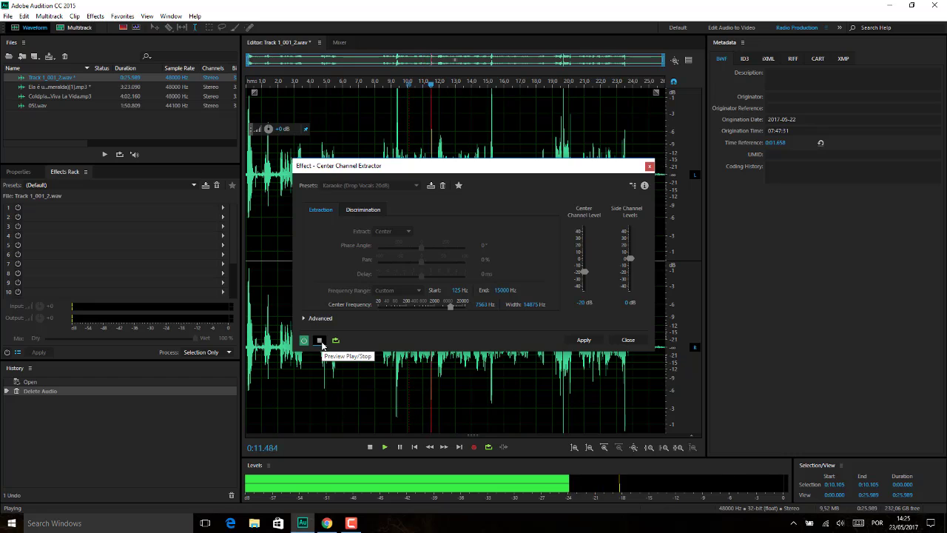
click(319, 340)
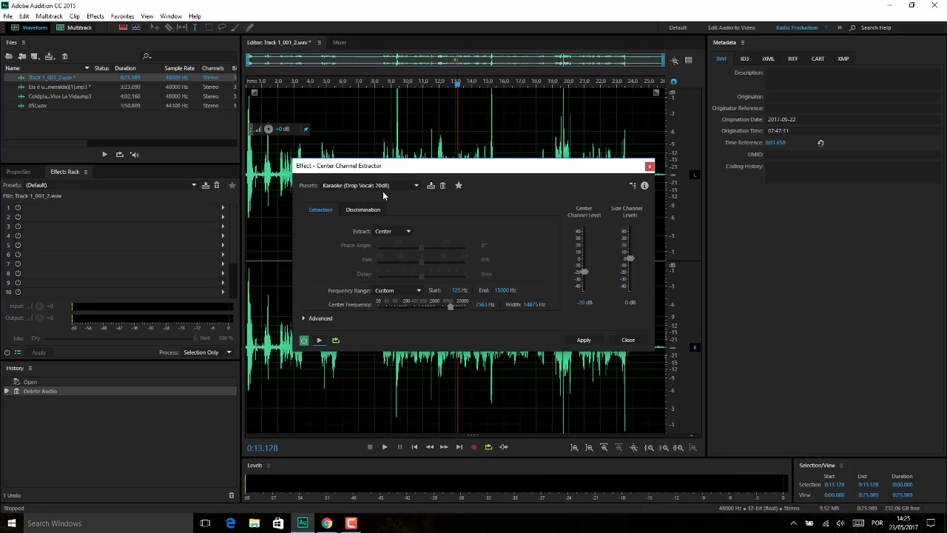
Step: Switch the effect to the Sing Along (Drop Vocals 6dB) preset and briefly preview the voice track
click(384, 186)
click(375, 259)
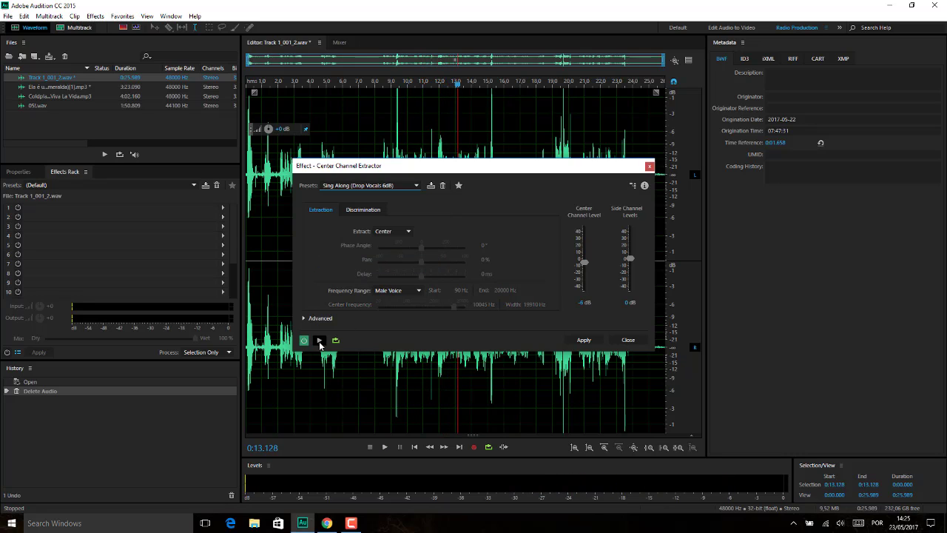
click(319, 341)
click(319, 341)
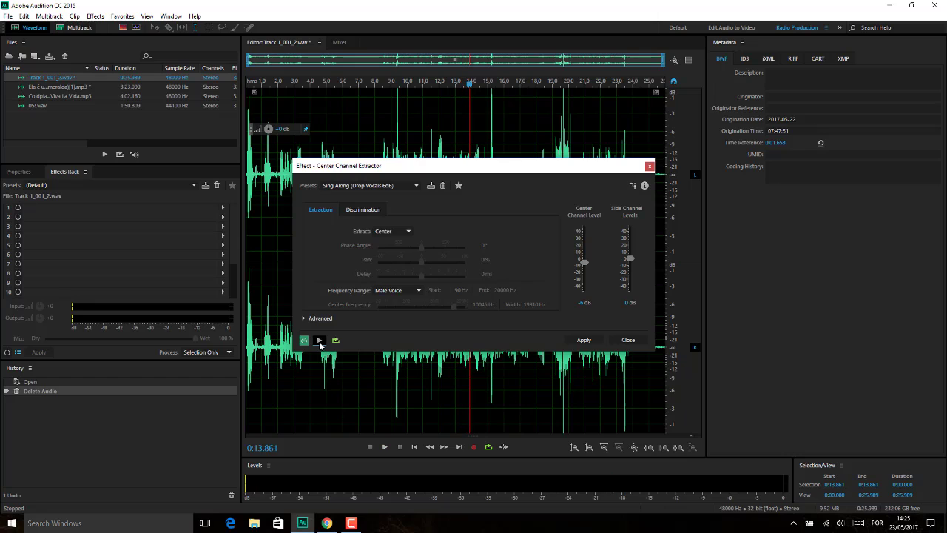
Step: While previewing, set Phase Discrimination to 12,8° and raise both Amplitude Discrimination and Amplitude BandWidth to about 35 dB
click(404, 233)
click(359, 210)
click(359, 211)
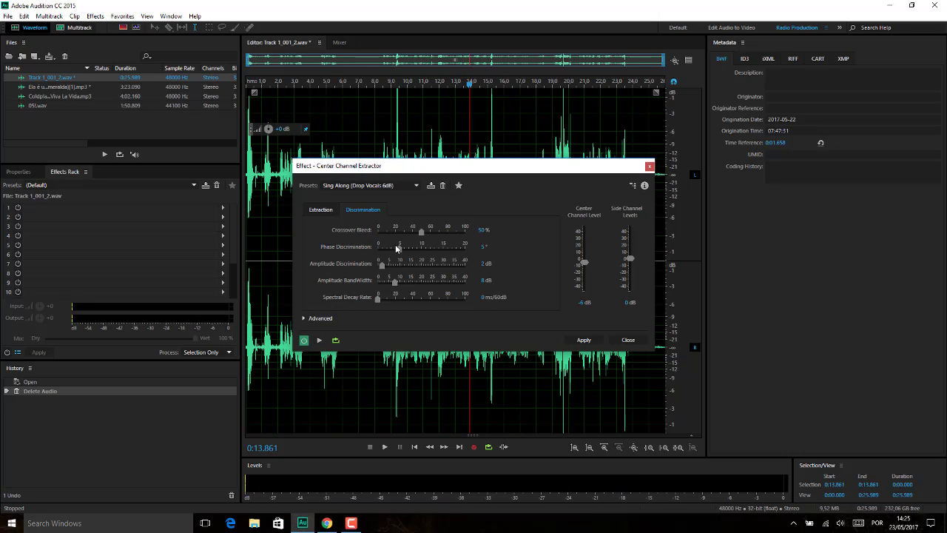
click(319, 340)
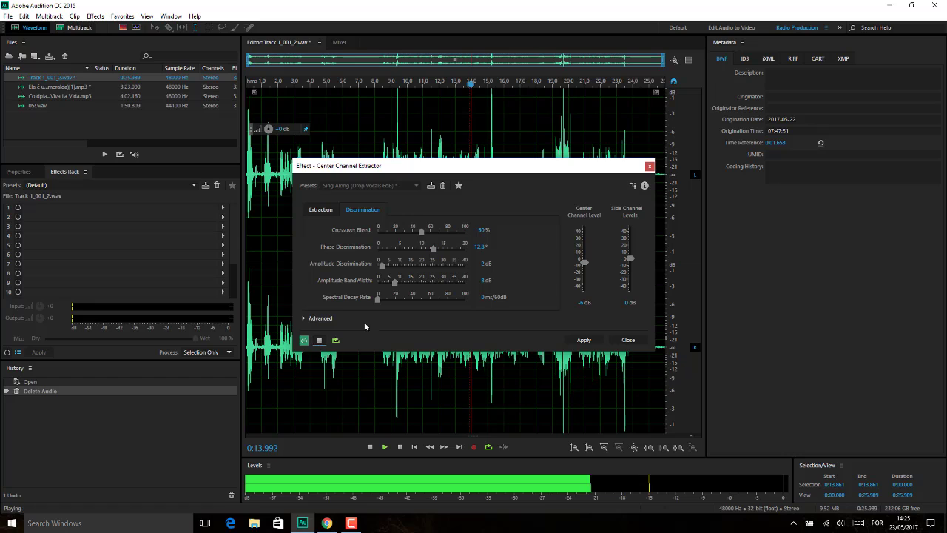
drag(381, 264, 454, 281)
click(454, 263)
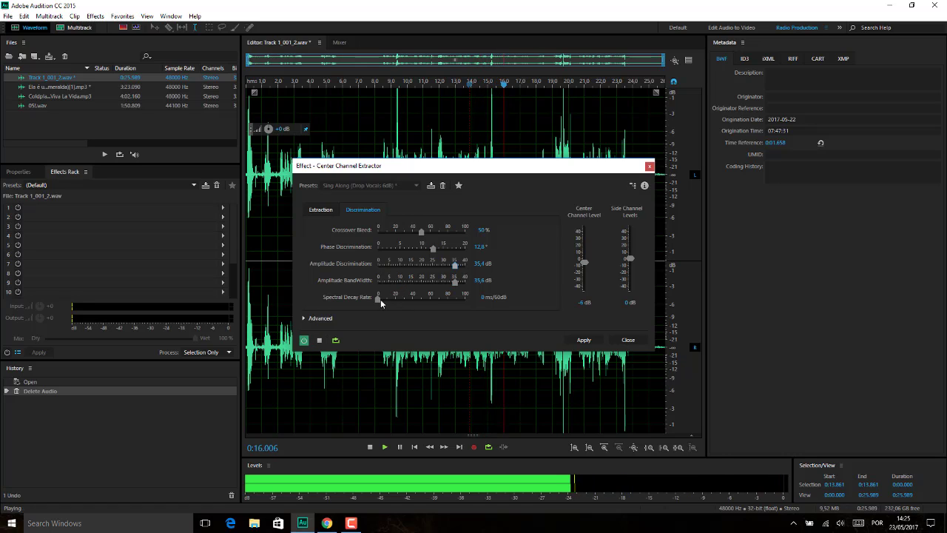
Step: Set Spectral Decay Rate to 85,9 ms/60dB, Phase Discrimination to 5,3° and Center Channel Level to 6,3 dB, and close the effect without applying it
drag(378, 296, 452, 295)
click(406, 247)
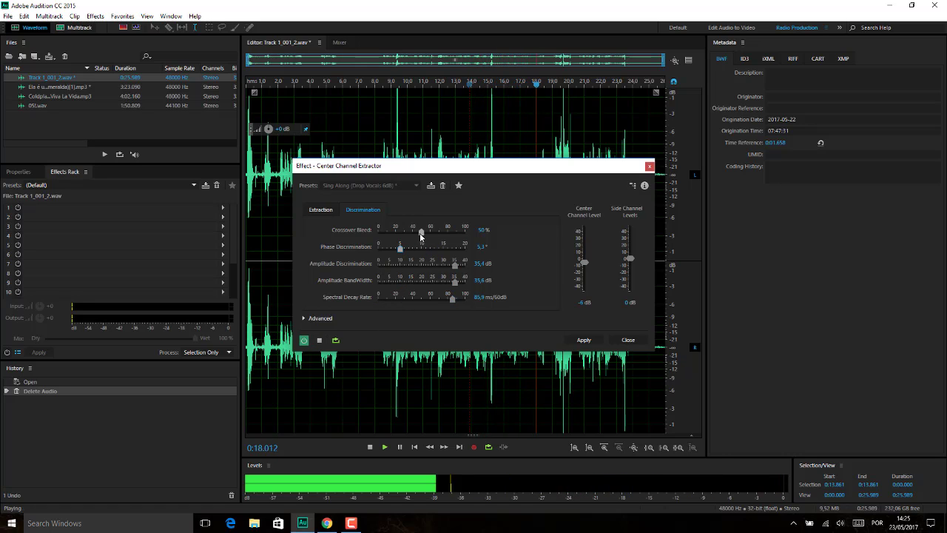
drag(584, 263, 585, 255)
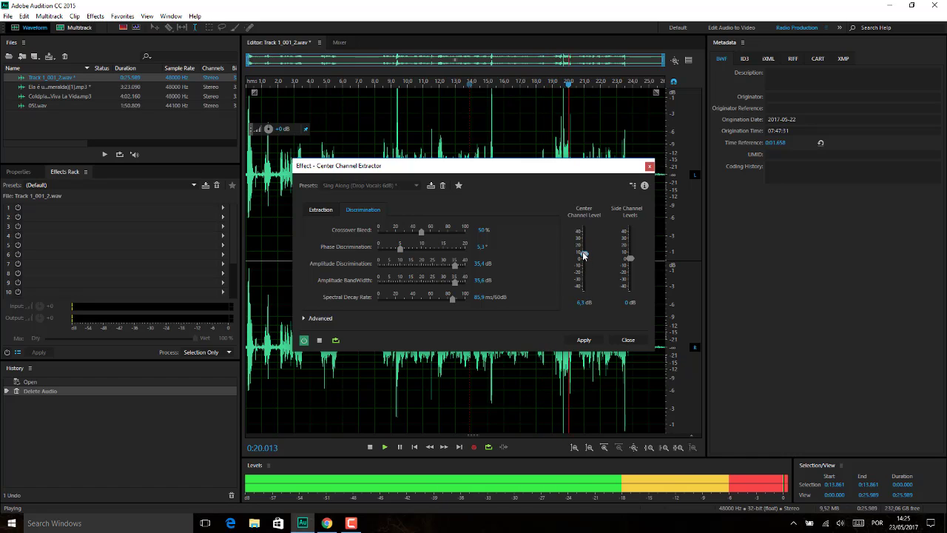
click(626, 340)
key(space)
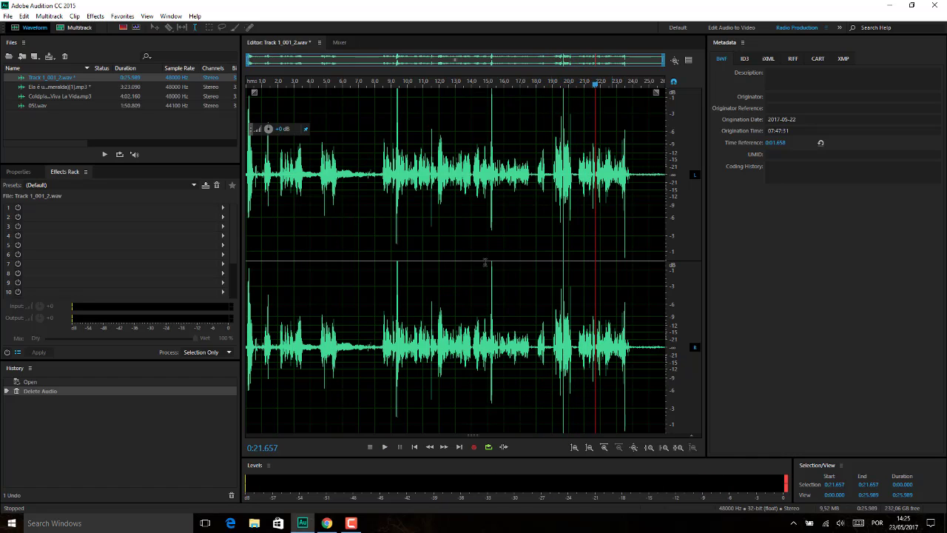
Step: Open the Graphic Phase Shifter stereo imagery effect on the voice track and start its preview
click(97, 16)
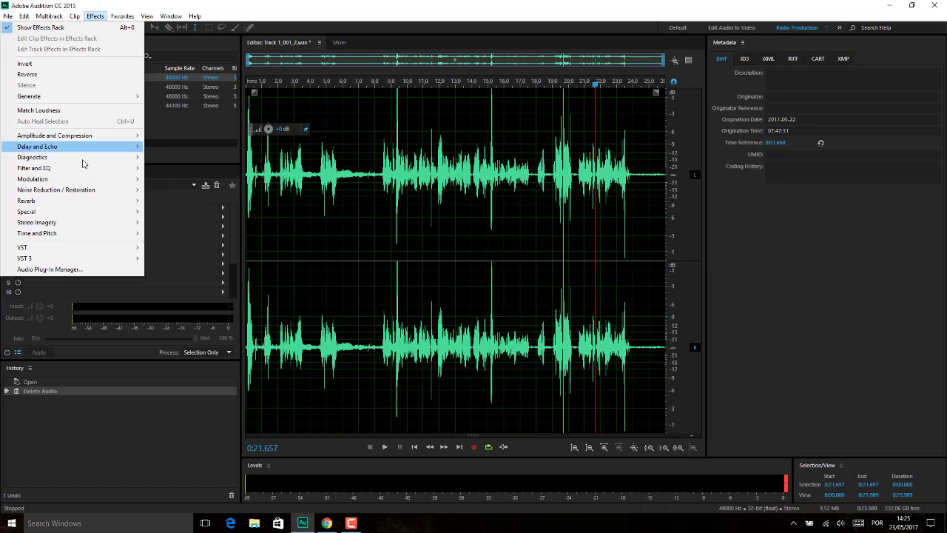
mouse_move(78, 222)
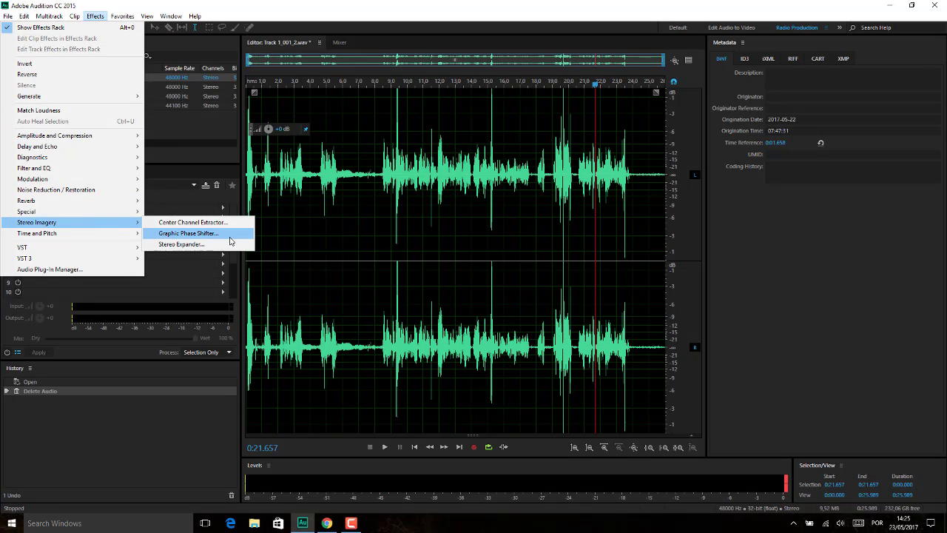
click(230, 235)
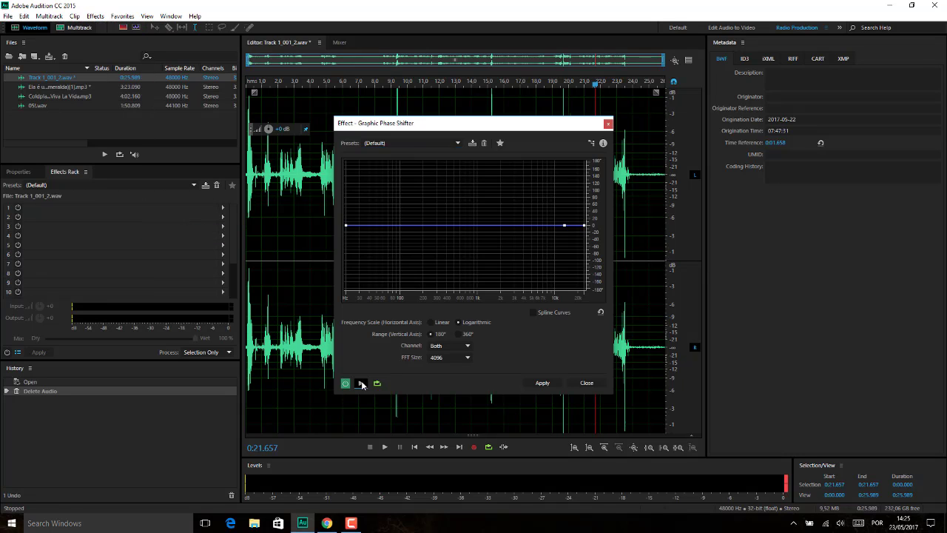
click(362, 384)
Step: Raise the phase curve to about 90–105° from the lowest frequencies up to about 15.5 kHz, using a linear frequency scale for the last point
drag(355, 225, 446, 200)
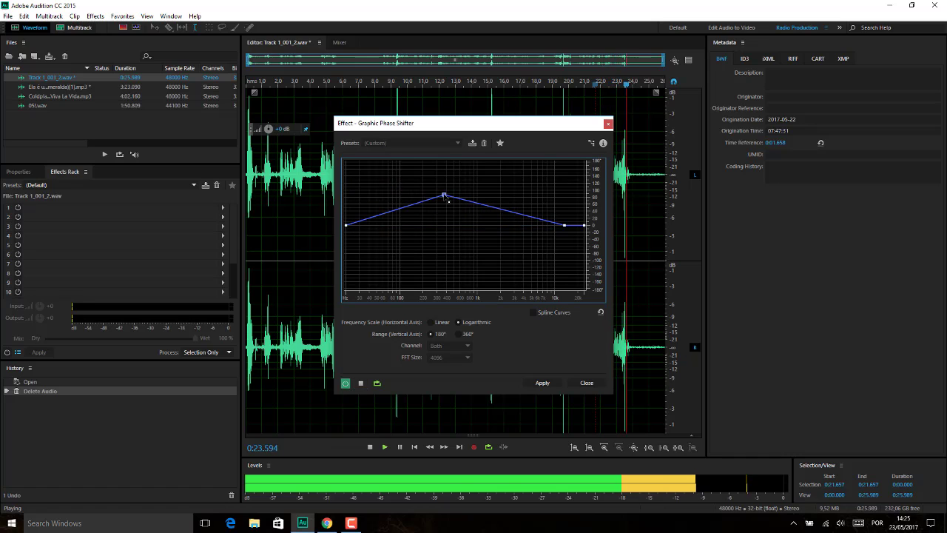
drag(507, 210, 507, 188)
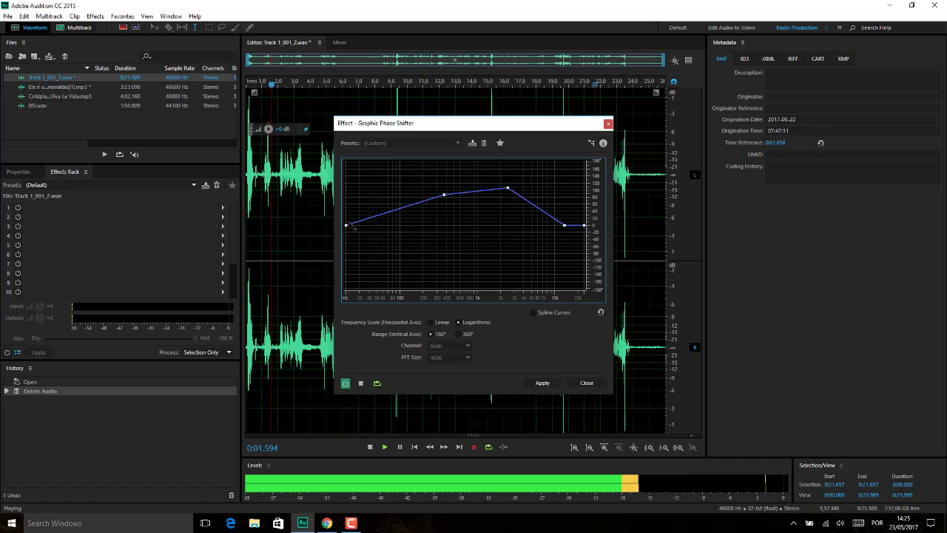
drag(346, 224, 346, 189)
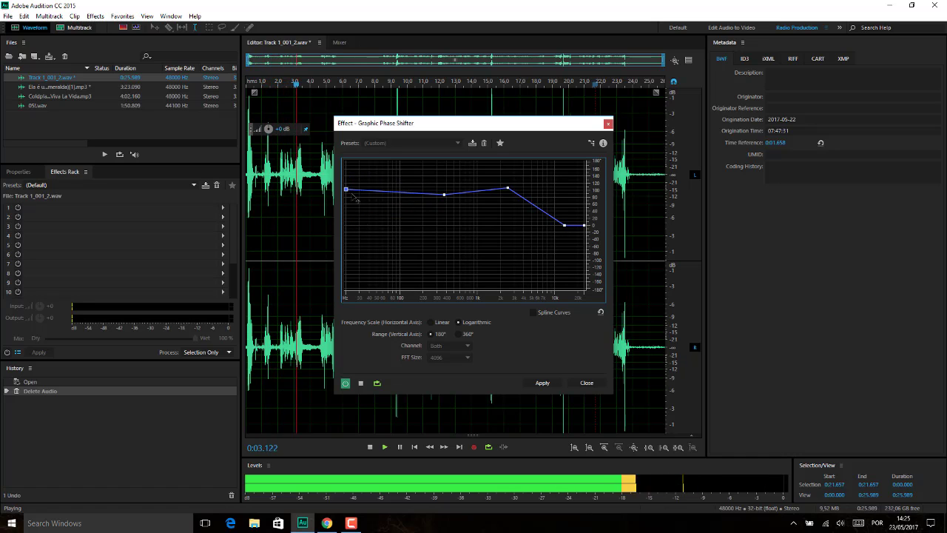
click(431, 323)
drag(480, 225, 500, 188)
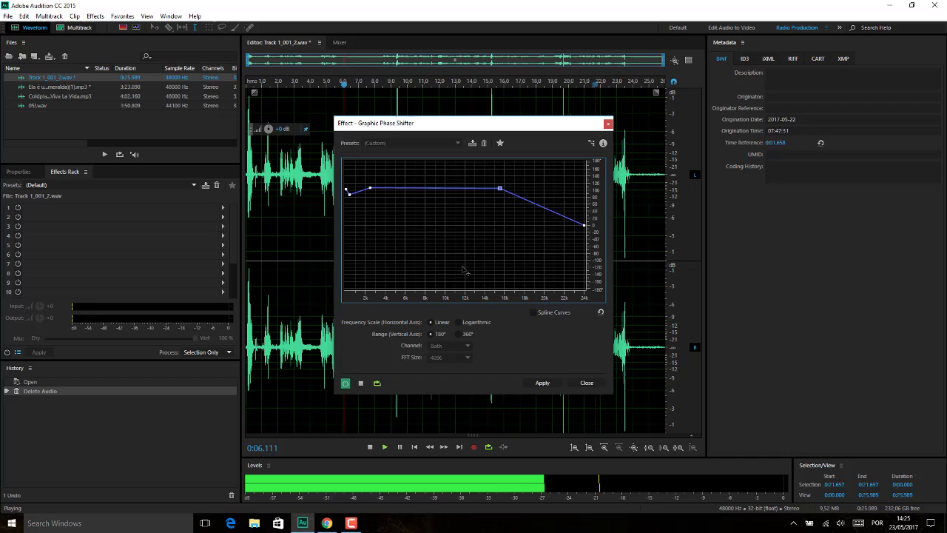
Step: Stop the running preview and audition the phase shifter presets -90 Degrees and 90 Degree Shift Below 100Hz one after the other
key(space)
click(457, 143)
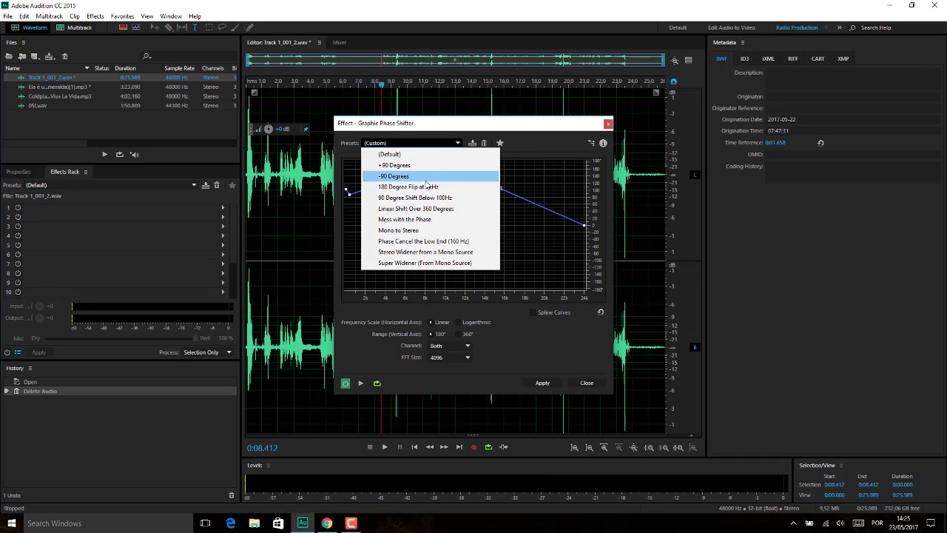
click(429, 175)
click(360, 382)
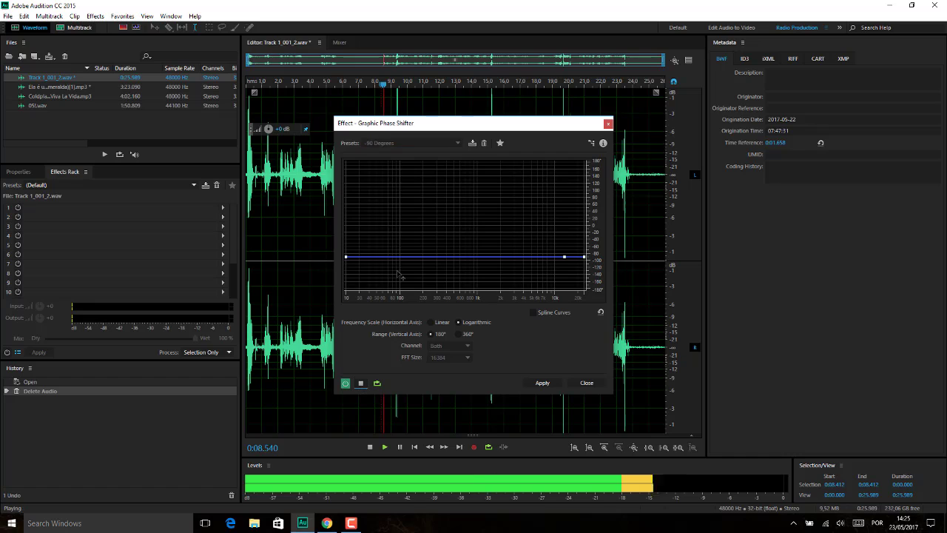
click(361, 382)
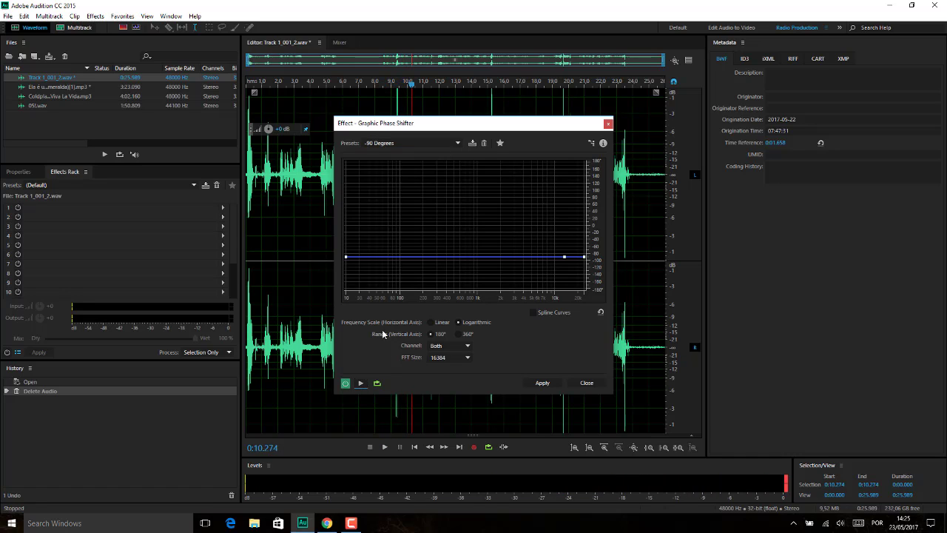
click(444, 141)
click(435, 197)
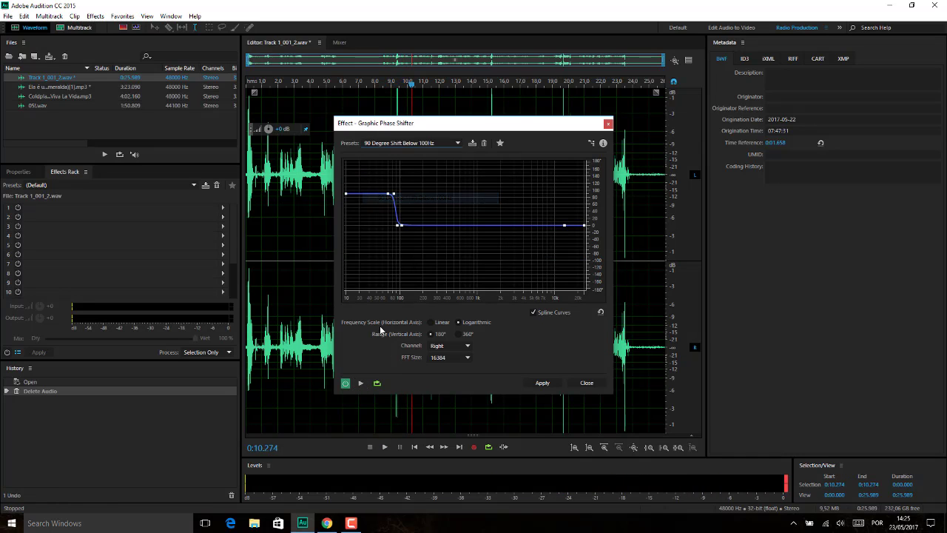
click(360, 382)
click(360, 383)
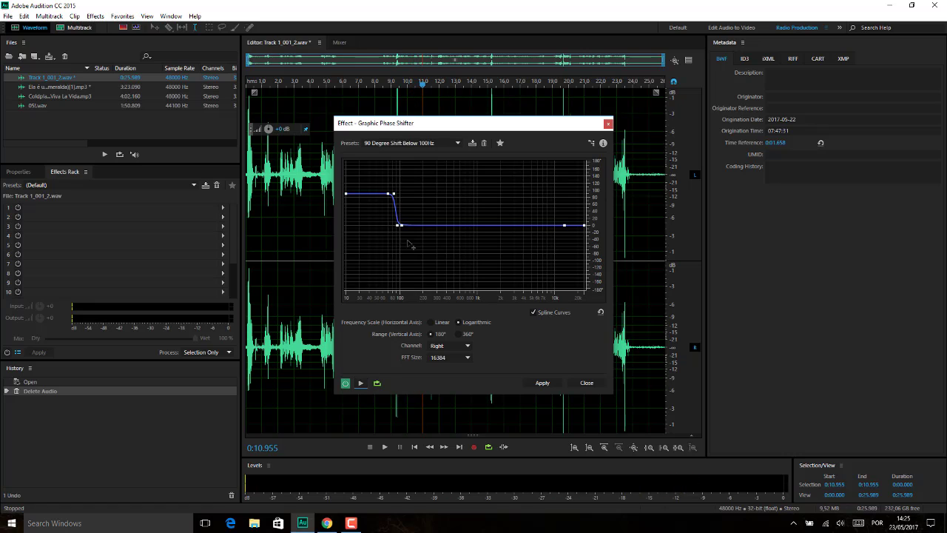
Step: Preview the voice track briefly with the Linear Shift Over 360 Degrees preset and with the Mess with the Phase preset
click(438, 143)
click(426, 210)
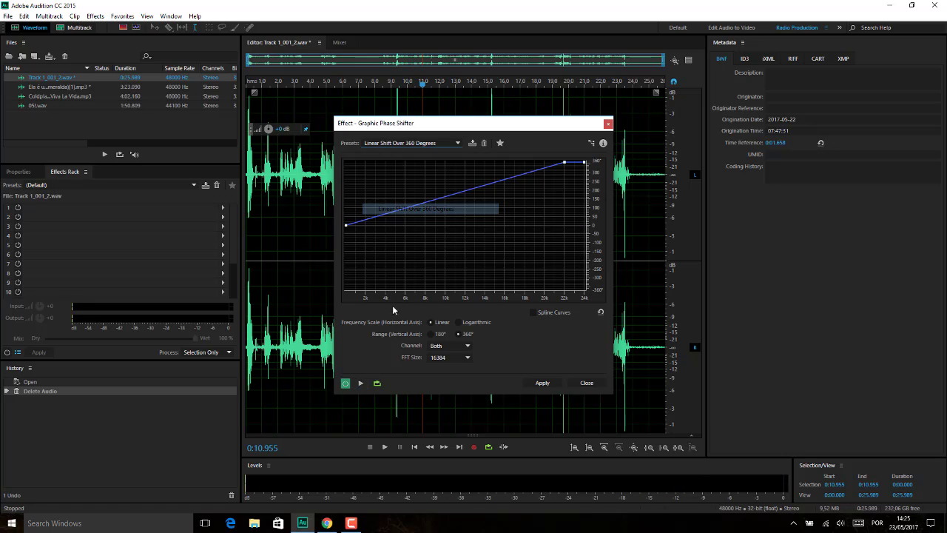
click(360, 383)
click(360, 382)
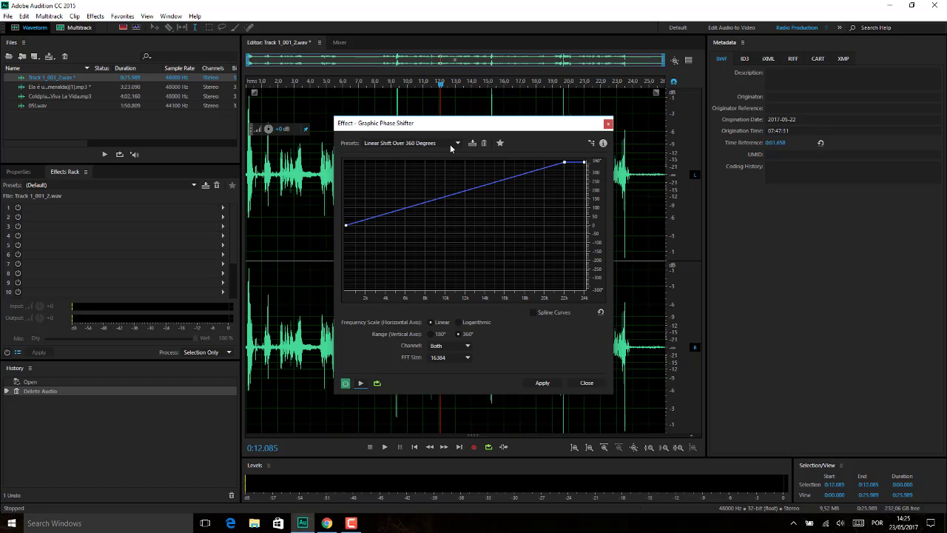
click(438, 143)
click(411, 219)
click(360, 382)
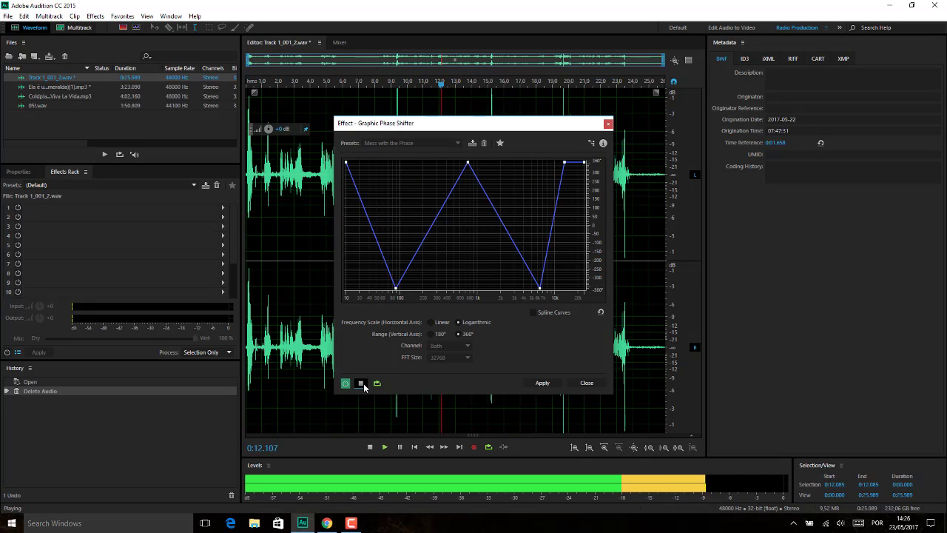
click(361, 383)
Step: Preview the Phase Cancel the Low End (160 Hz) preset and close the Graphic Phase Shifter without applying it
click(438, 142)
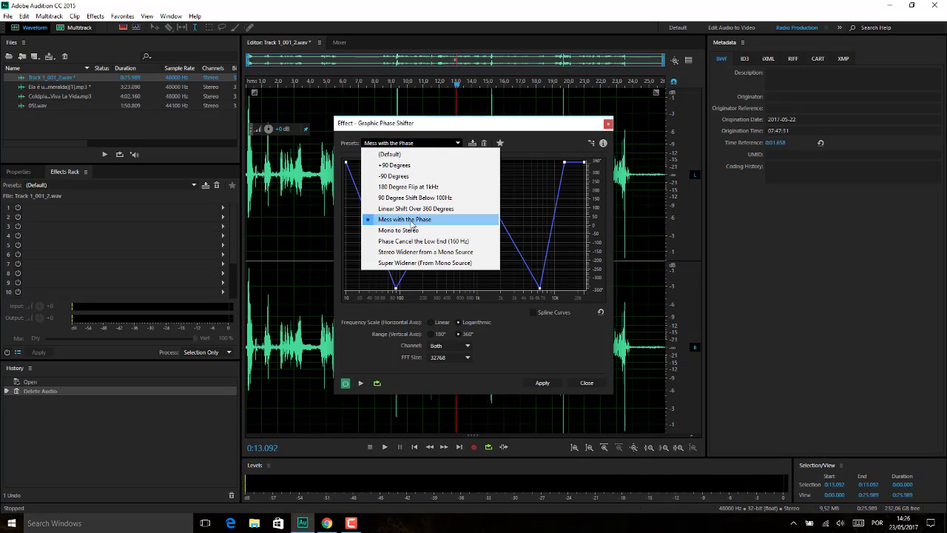
click(414, 228)
click(360, 382)
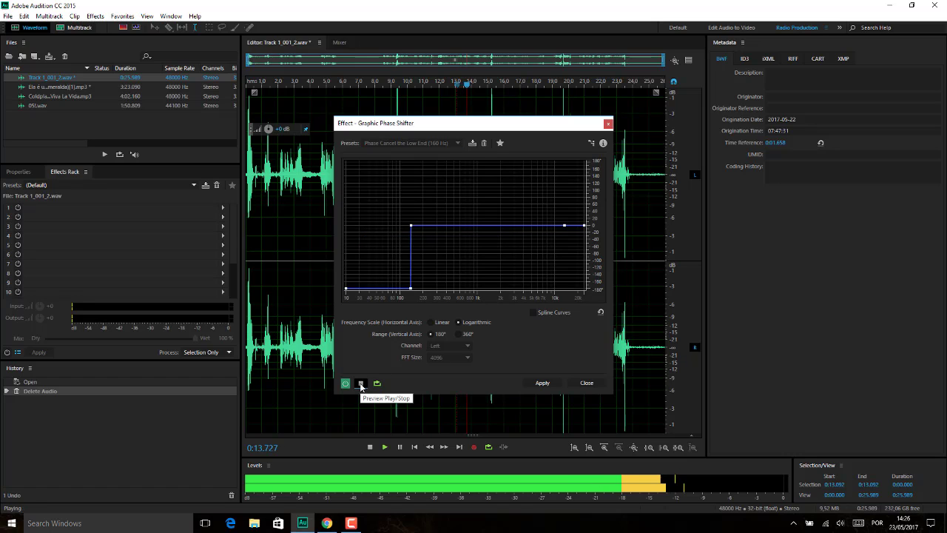
click(361, 382)
click(586, 382)
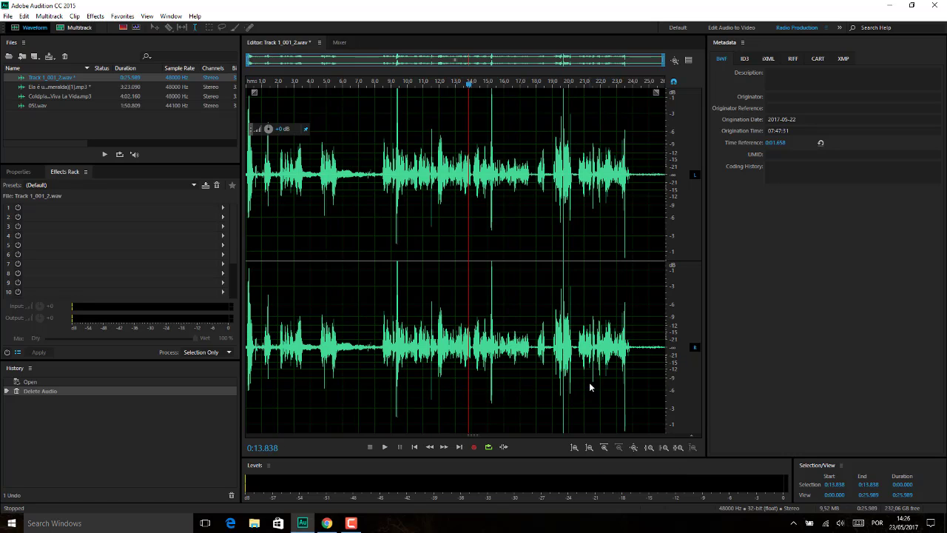
Step: Open the Stereo Expander stereo imagery effect on the voice track and start its preview
click(94, 15)
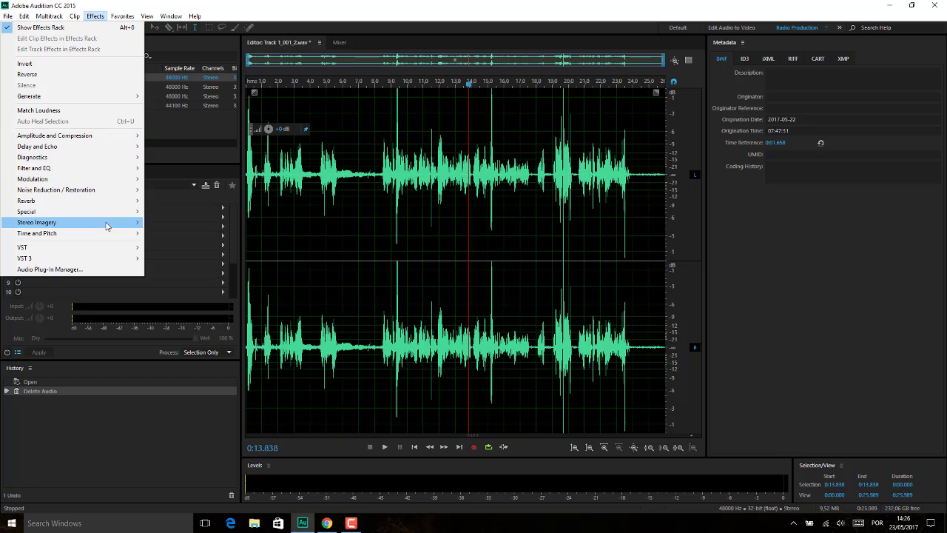
mouse_move(106, 222)
click(193, 245)
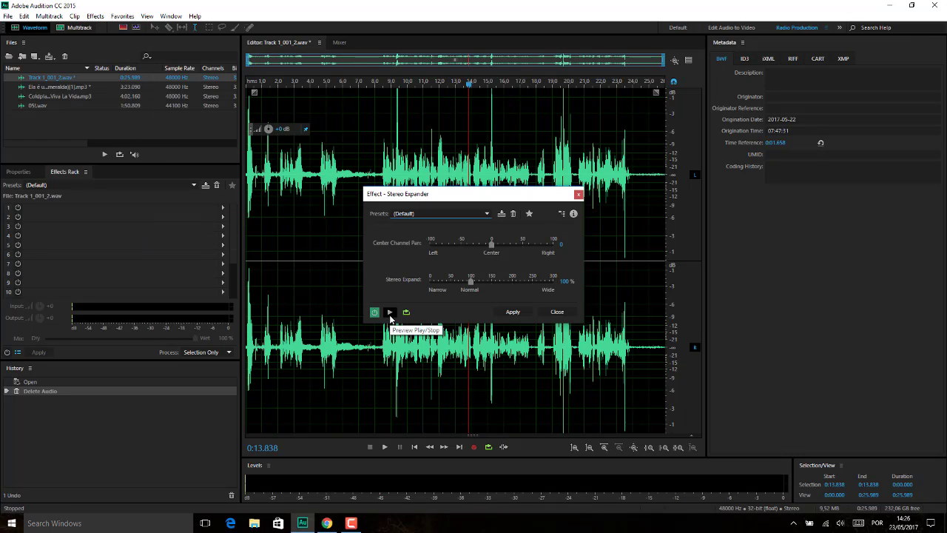
drag(453, 196, 362, 223)
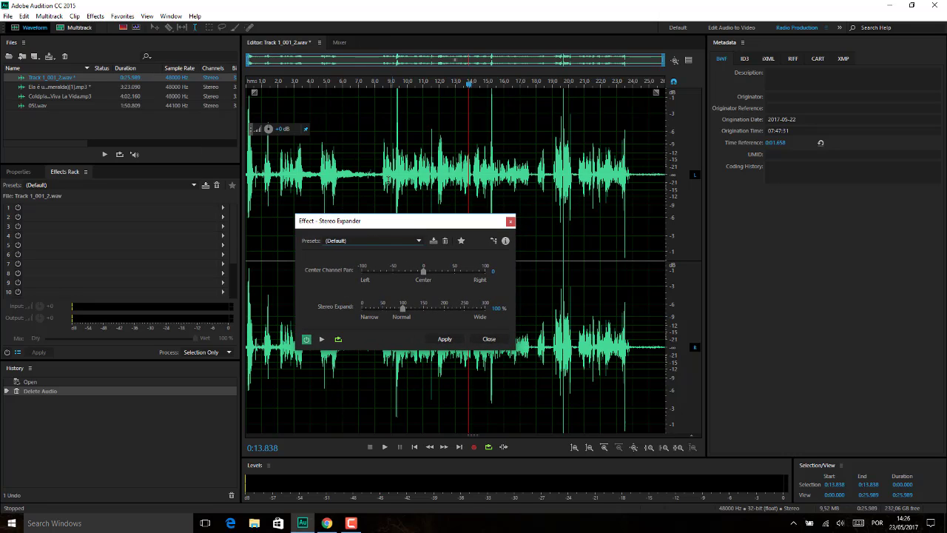
drag(397, 226, 460, 217)
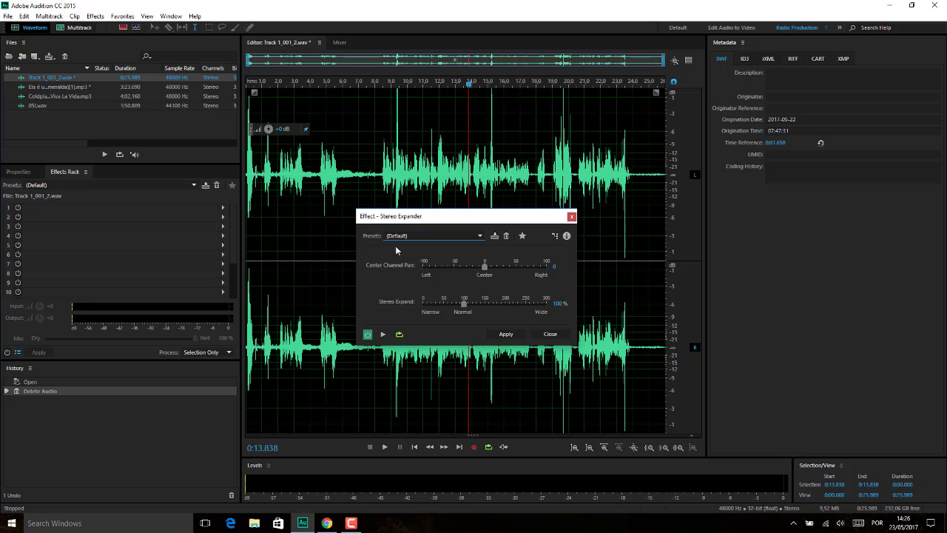
click(382, 334)
Step: While previewing, try Center Channel Pan at 38 and -100 with Stereo Expand at 272 %, then close the effect unapplied and stop playback
drag(484, 265, 507, 265)
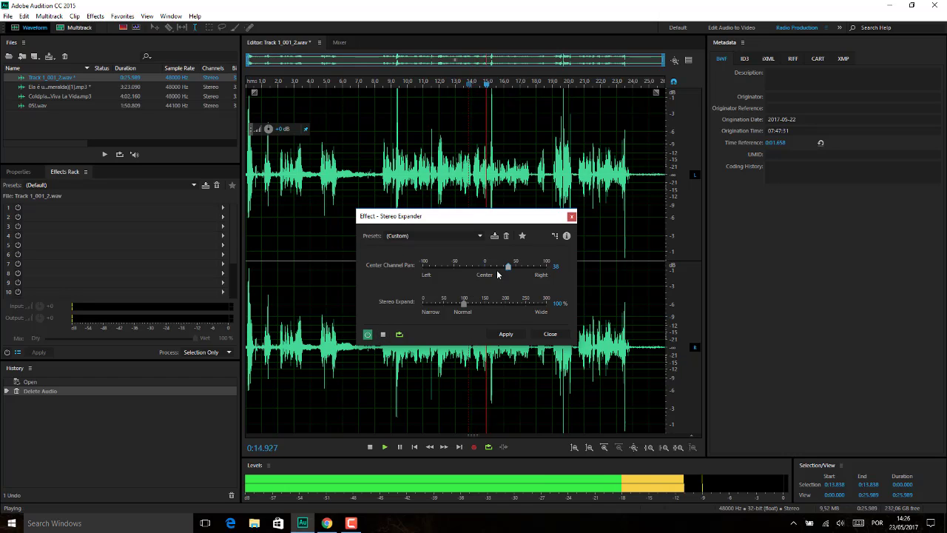
drag(464, 303, 534, 303)
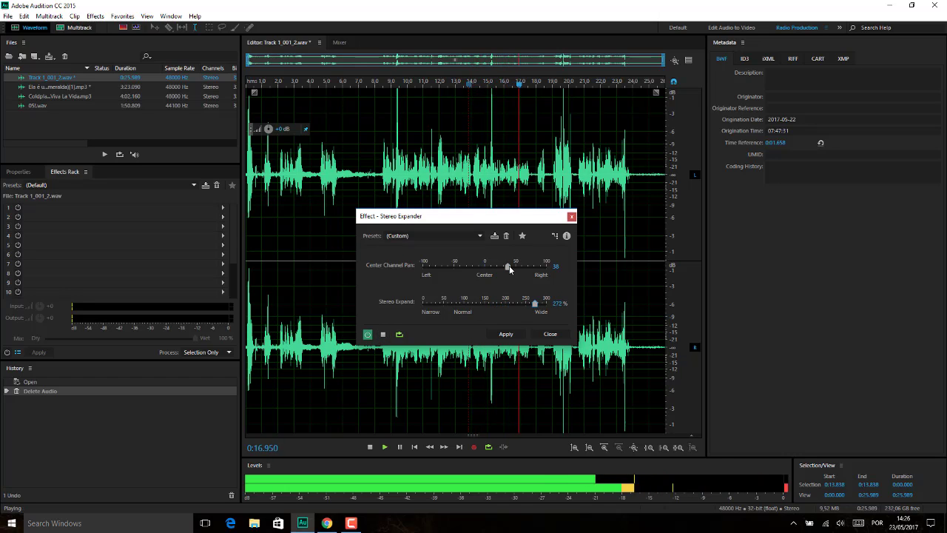
drag(508, 266, 422, 265)
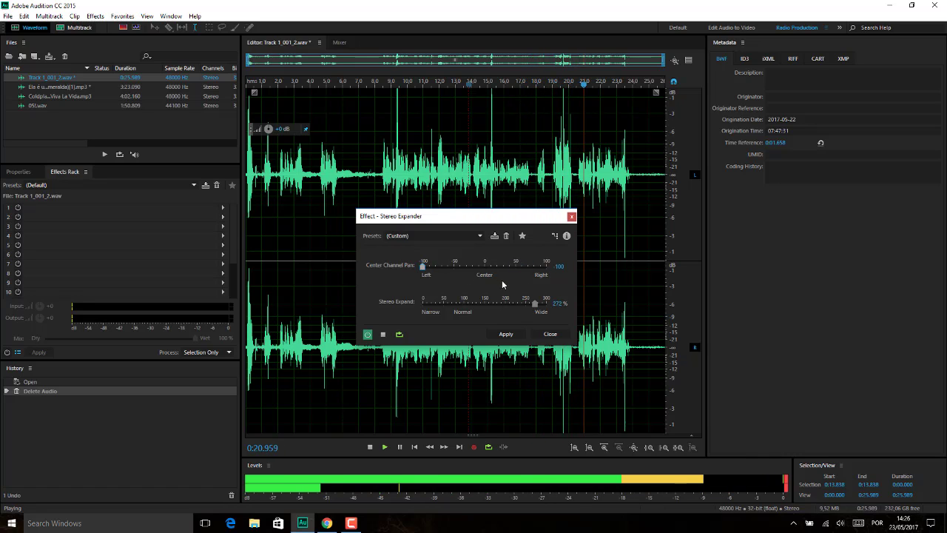
click(550, 334)
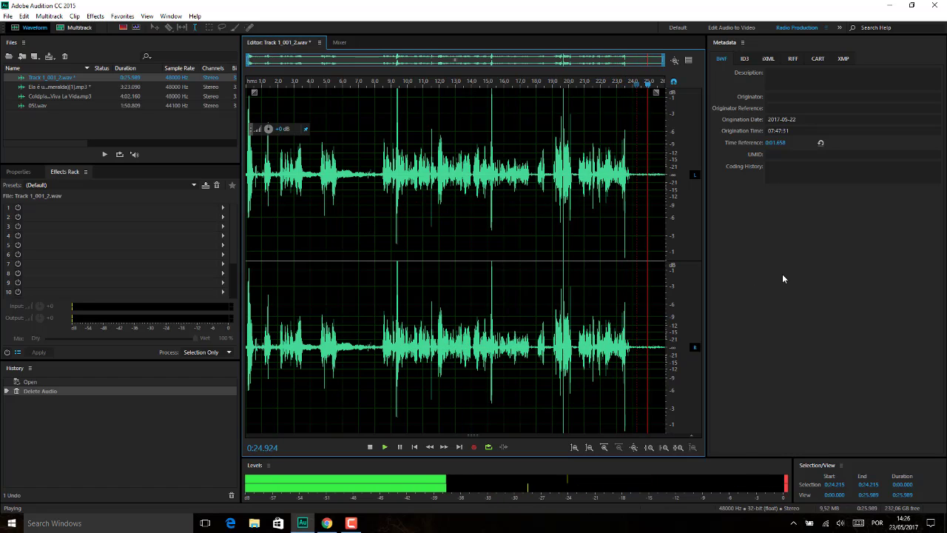
key(space)
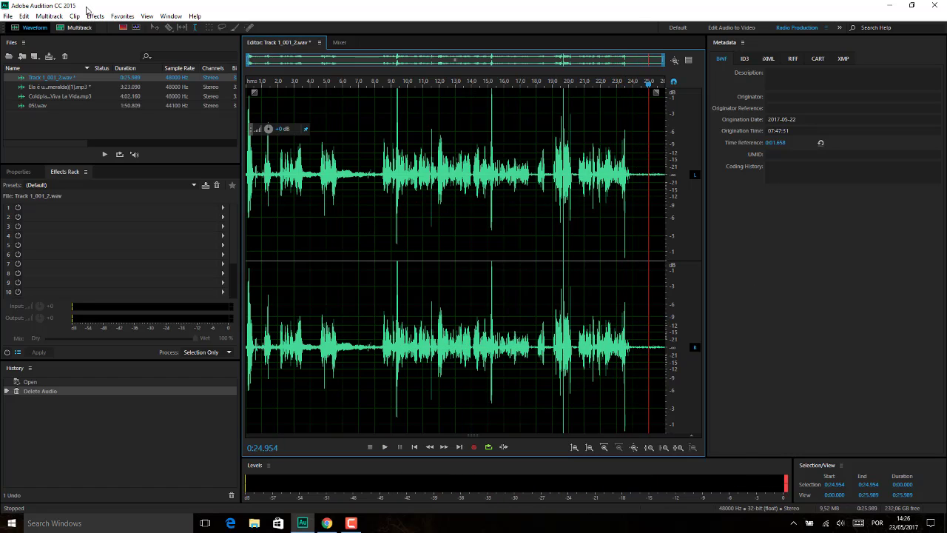
Step: Open the Center Channel Extractor on the voice track and set it to extract the Left channel
click(95, 15)
mouse_move(77, 224)
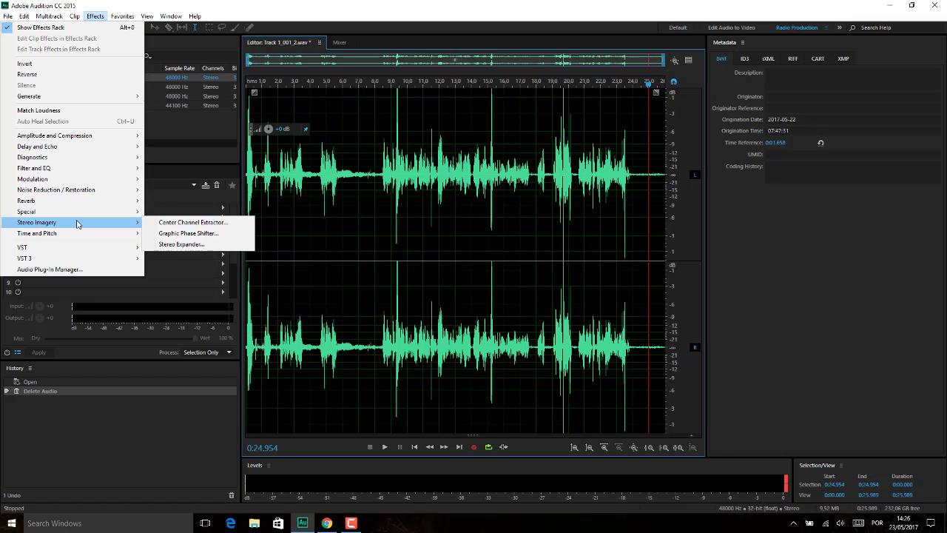
click(180, 222)
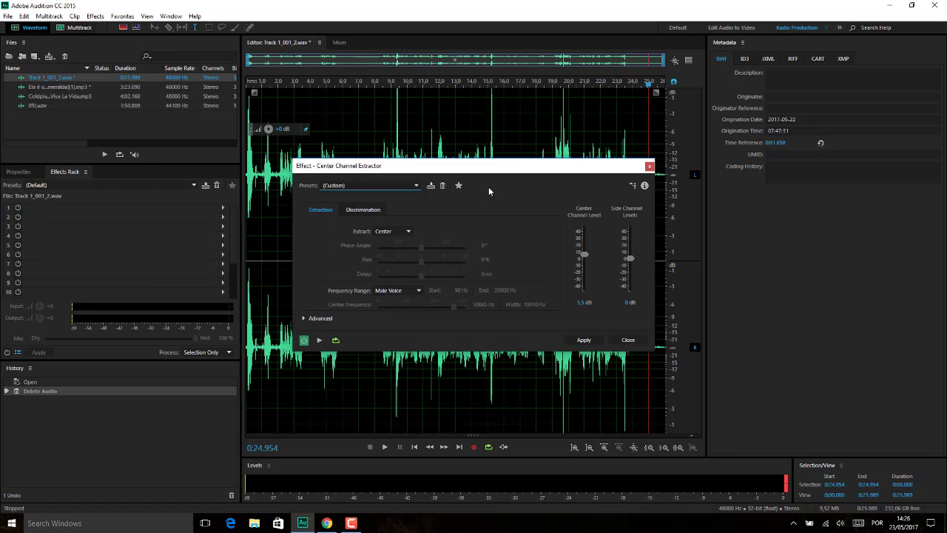
click(404, 228)
click(391, 253)
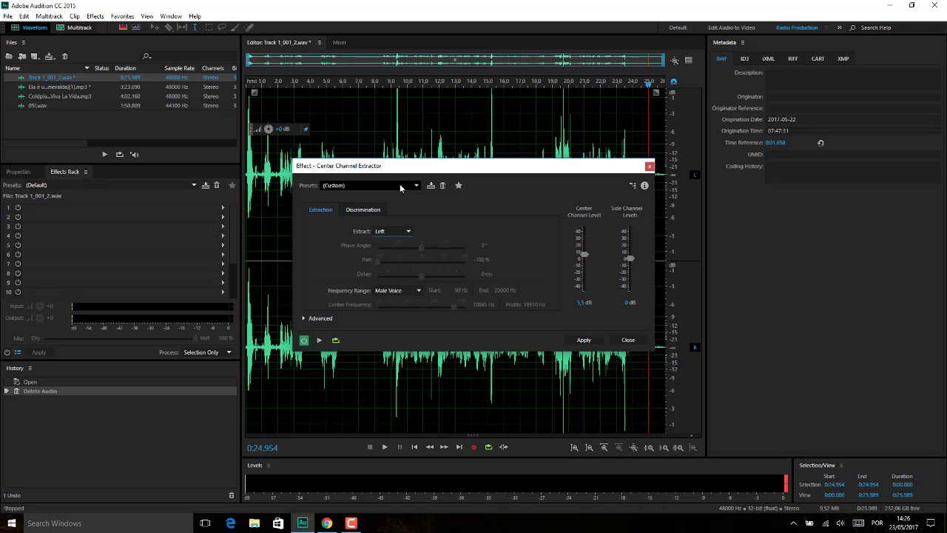
Step: Try the Karaoke (Drop Vocals 20dB) preset, switch to Lift Vocals 10dB and preview it briefly
click(387, 187)
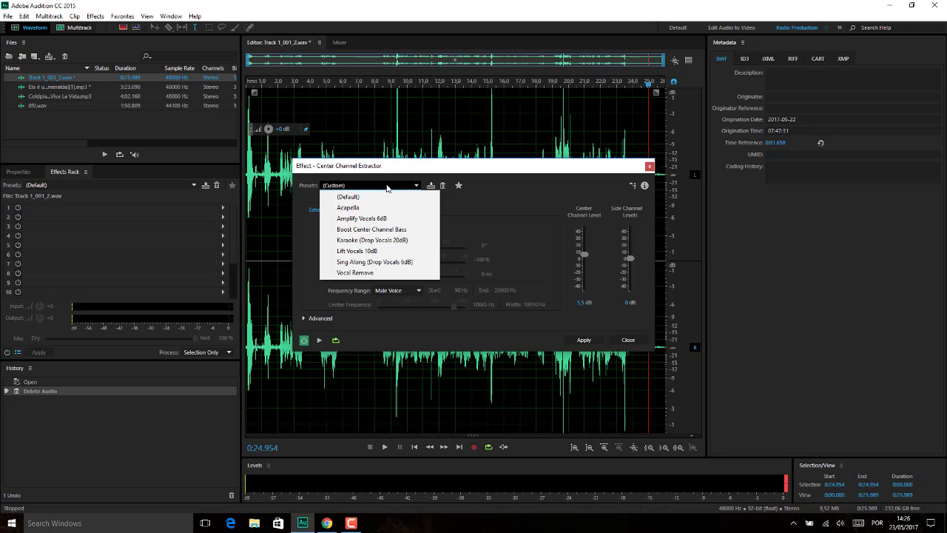
click(386, 240)
click(416, 186)
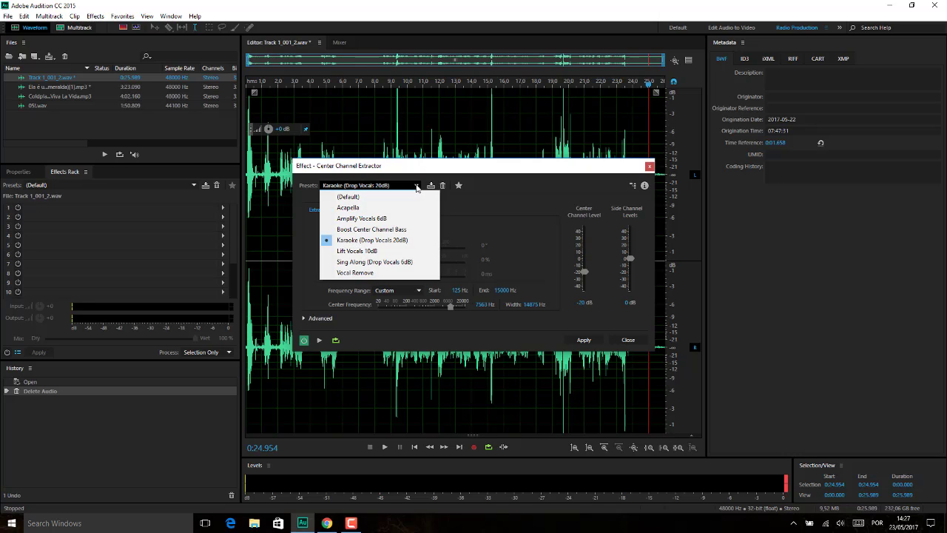
click(378, 252)
click(319, 340)
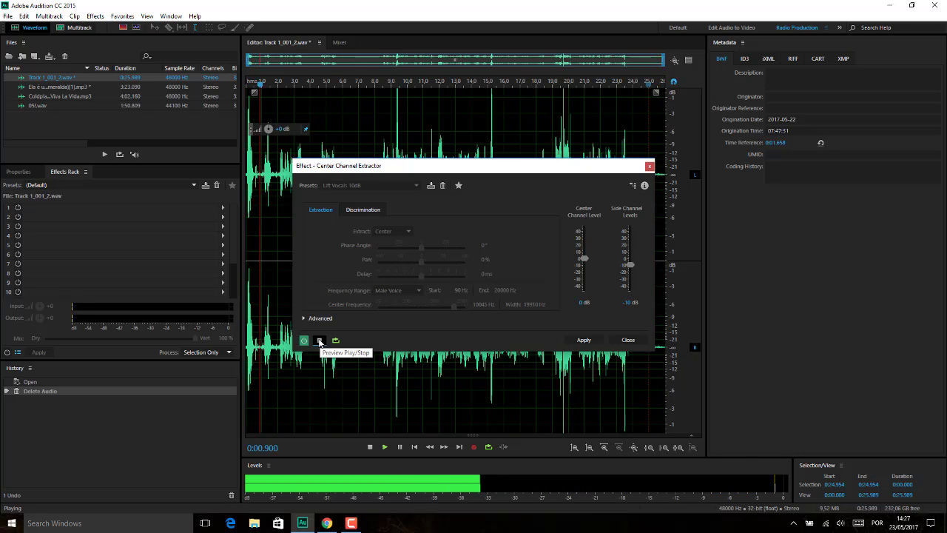
click(319, 340)
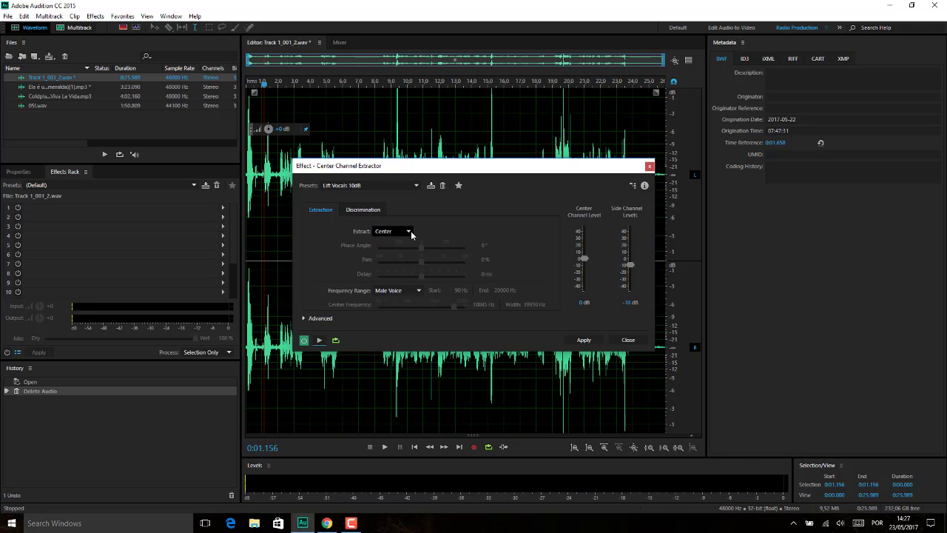
Step: Set Phase Discrimination to 10,4°, Amplitude Discrimination to 11,3 dB and Spectral Decay Rate to 10,5 ms/60dB, and start the preview
click(362, 210)
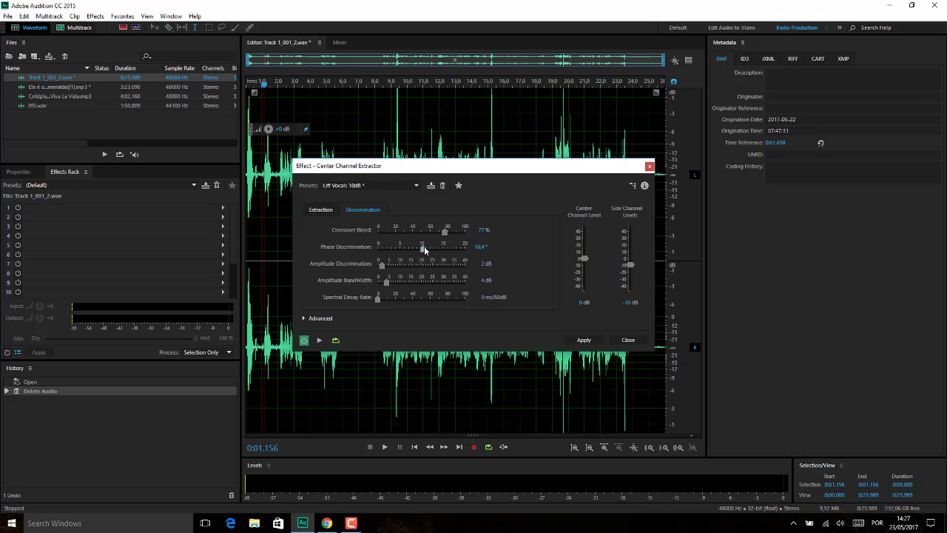
drag(382, 265, 403, 267)
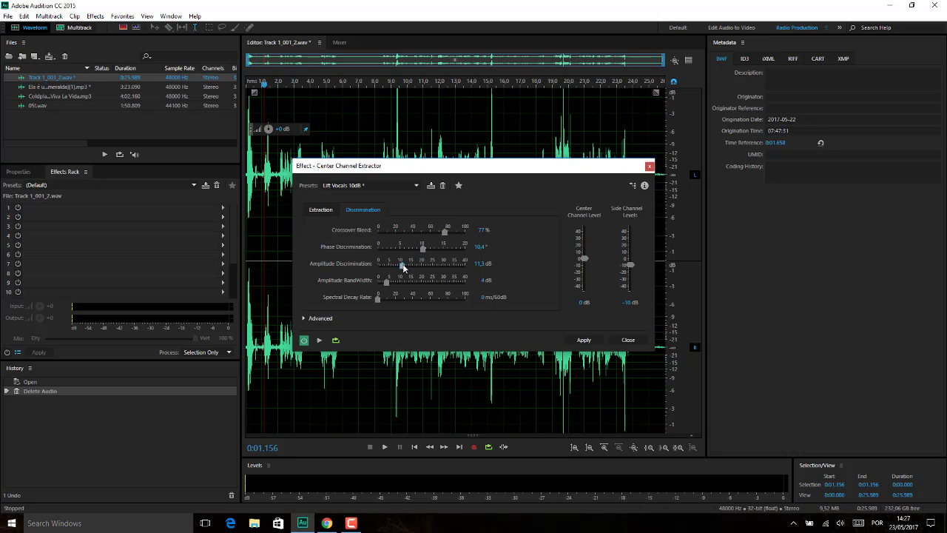
click(384, 300)
click(319, 339)
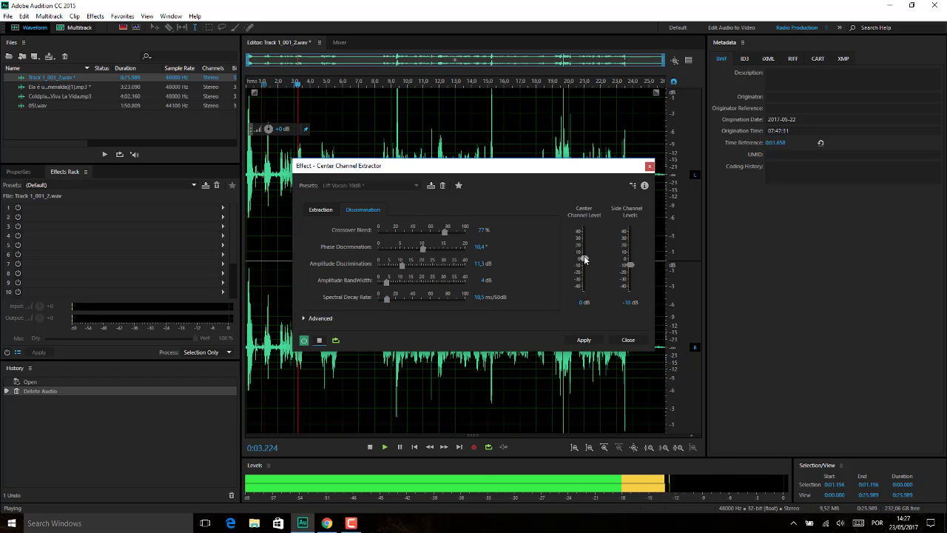
Step: Raise the Center Channel Level to 7,2 dB during the preview, and apply the Center Channel Extractor to the voice track
drag(585, 258, 588, 255)
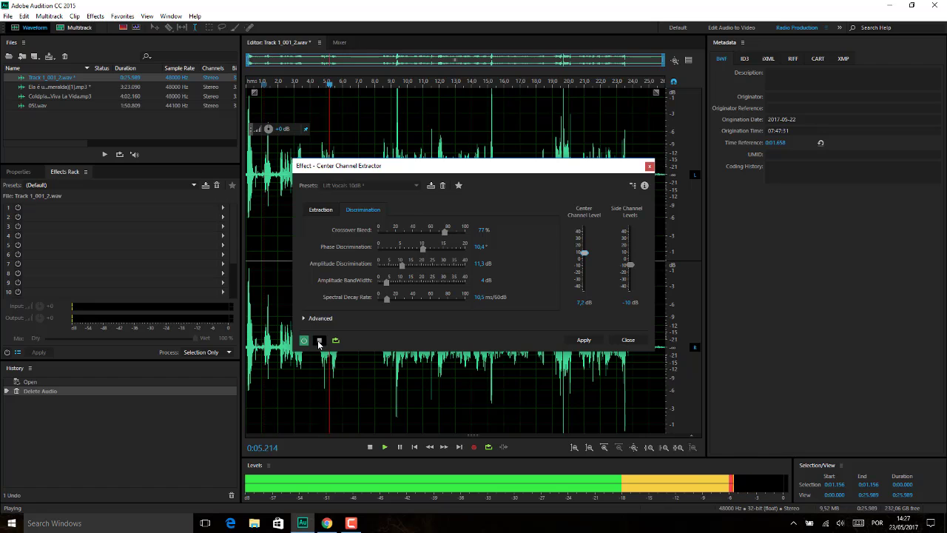
click(319, 340)
click(583, 339)
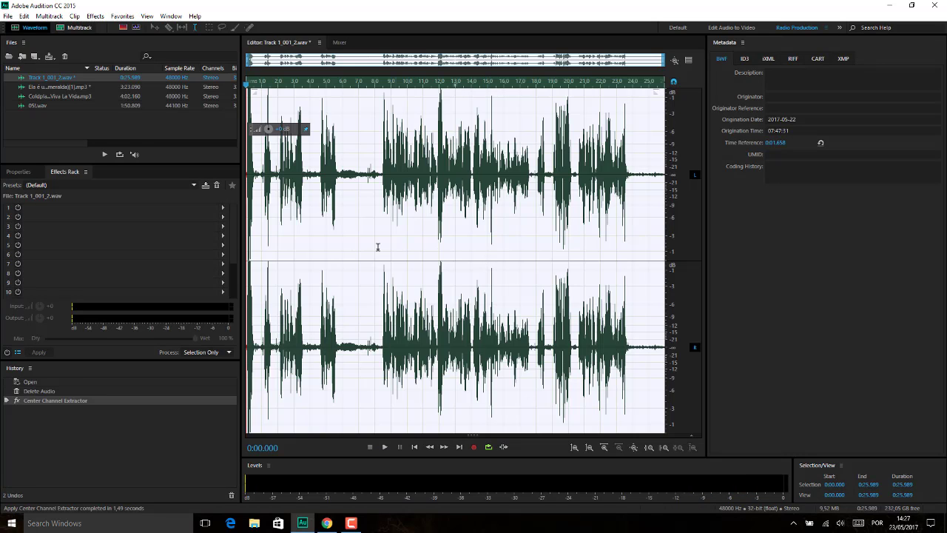
Step: Play the processed voice track from 7 seconds for a few seconds and undo the Center Channel Extractor
click(360, 246)
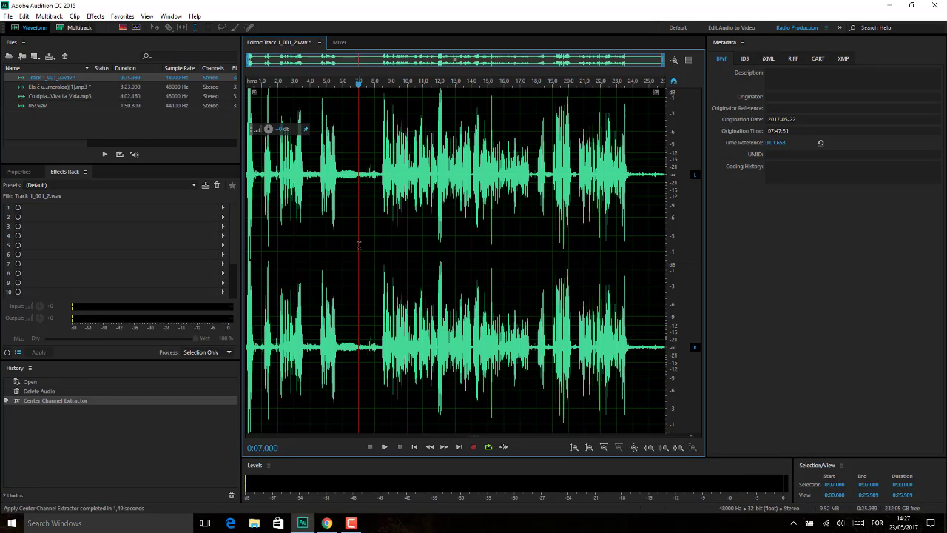
key(space)
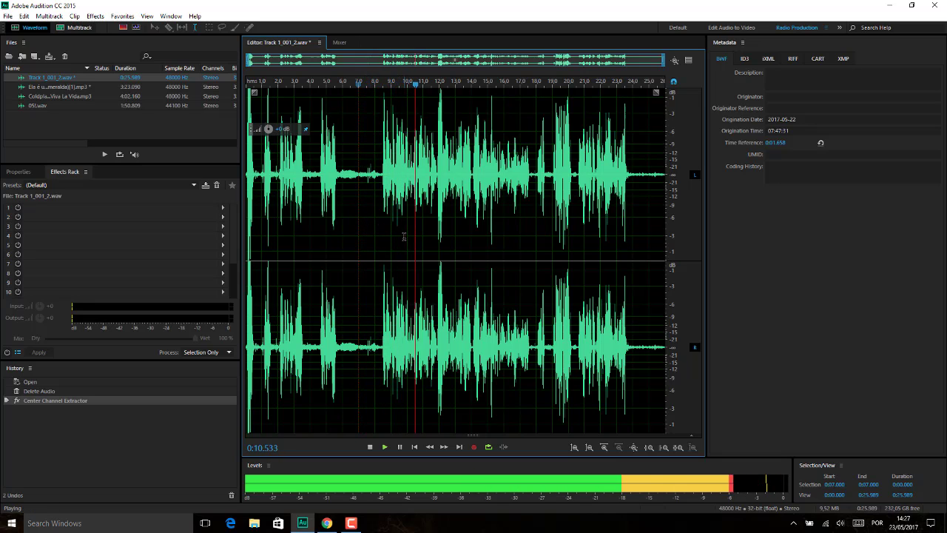
key(space)
key(ctrl+z)
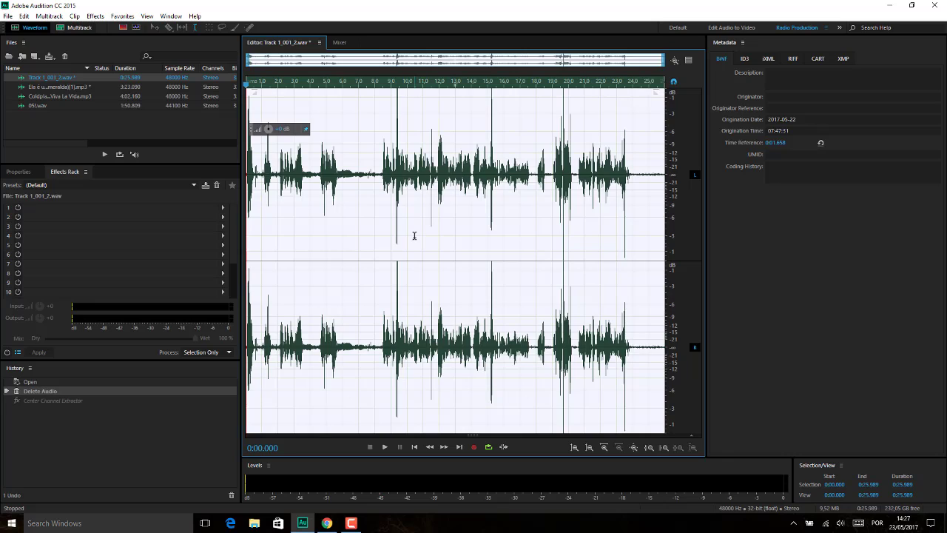
Step: Add the Center Channel Extractor to the first slot of the Effects Rack and close its settings window
click(96, 17)
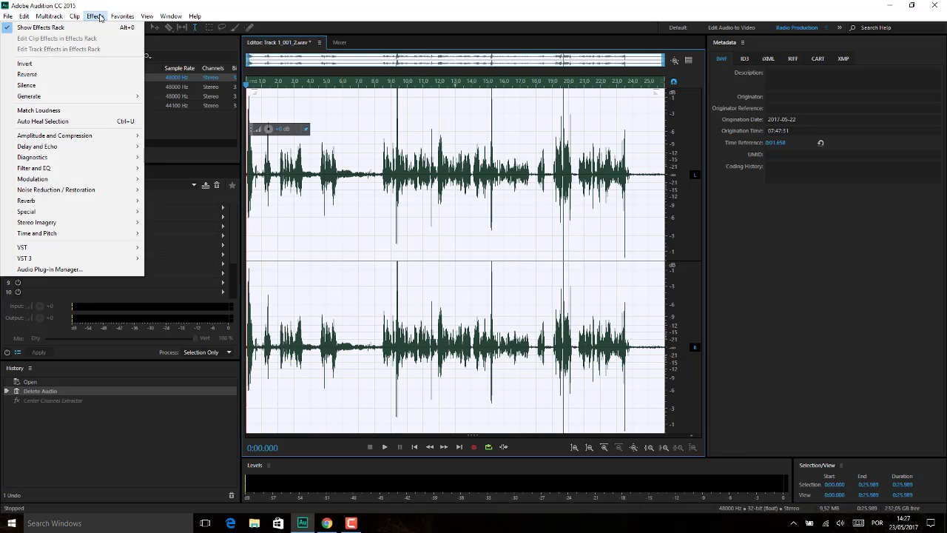
click(188, 226)
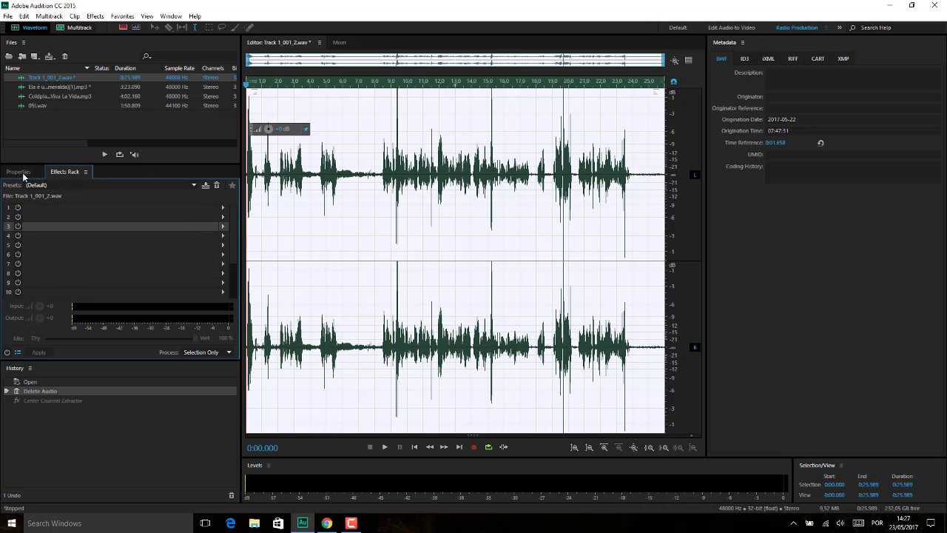
click(224, 213)
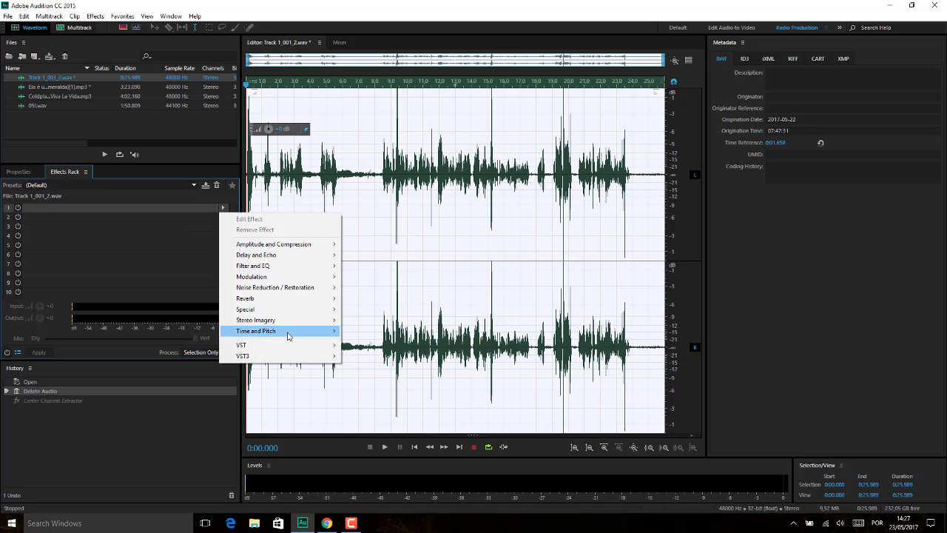
mouse_move(302, 324)
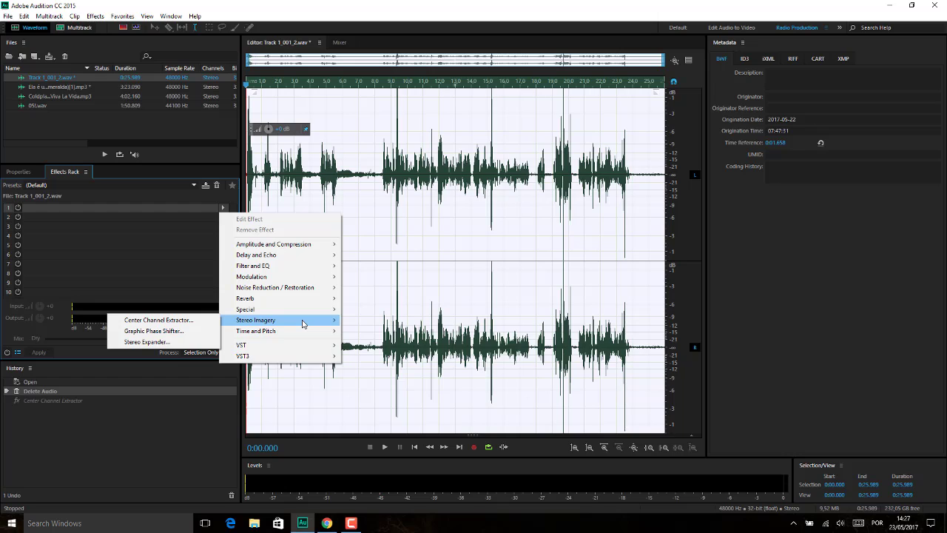
click(190, 322)
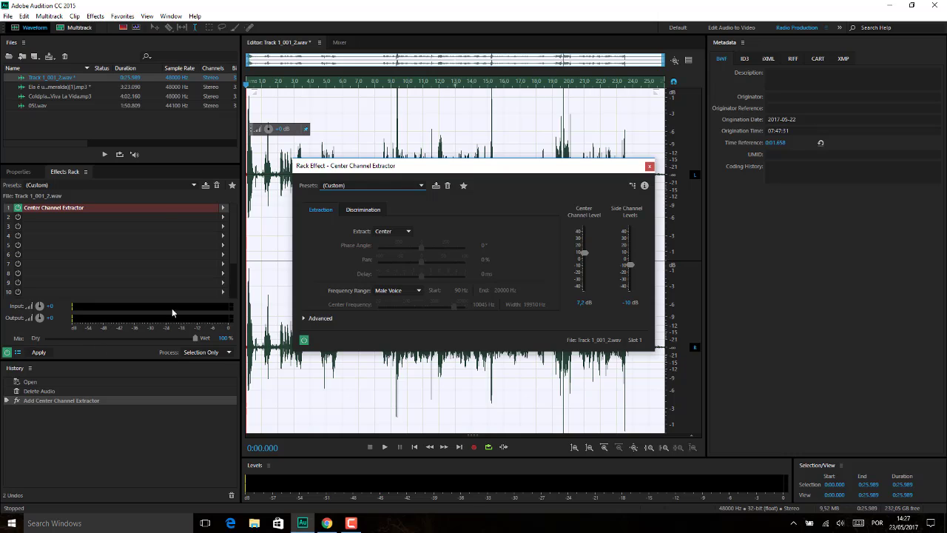
click(648, 166)
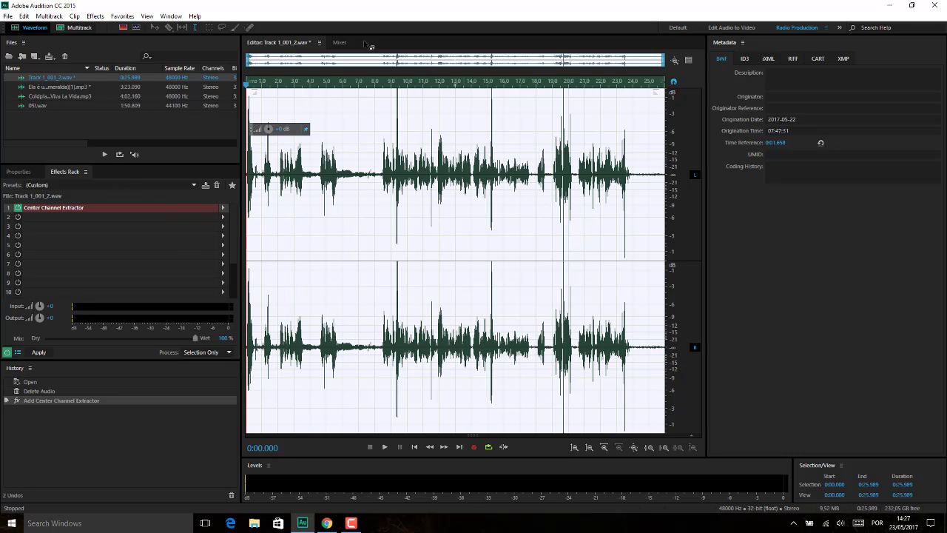
click(96, 17)
click(96, 16)
click(96, 17)
click(96, 16)
click(267, 189)
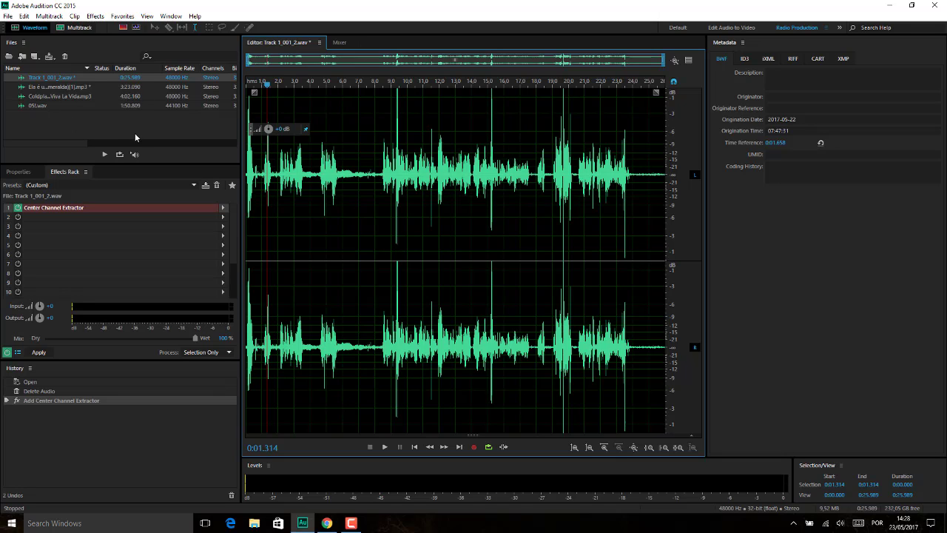
Step: Undo the added rack effect and the earlier audio deletion, and place the playhead at about 1.4 seconds in the voice track
key(ctrl+z)
key(ctrl+z)
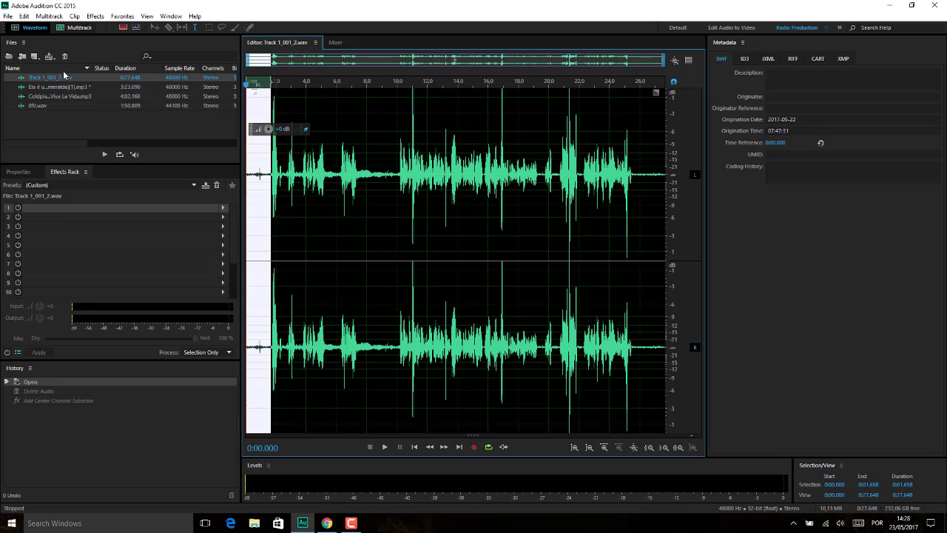
click(59, 79)
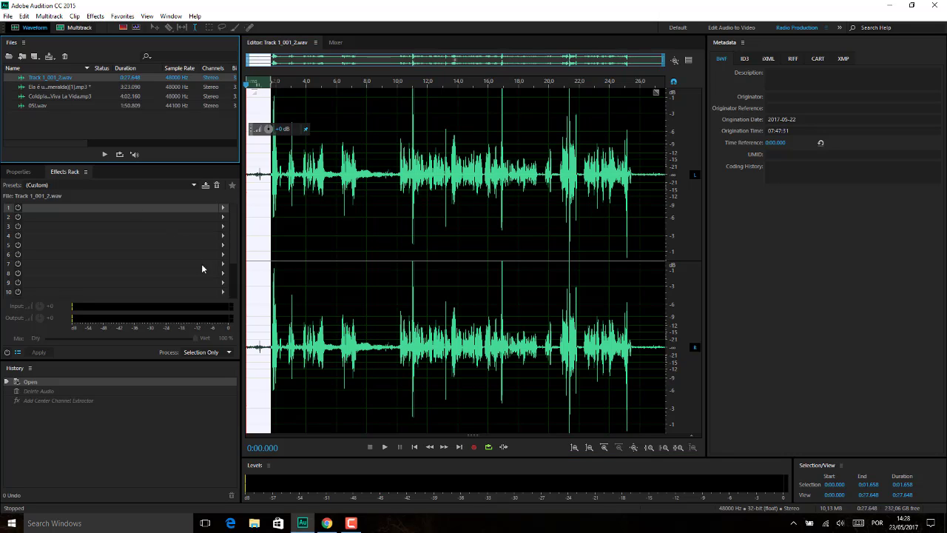
click(259, 277)
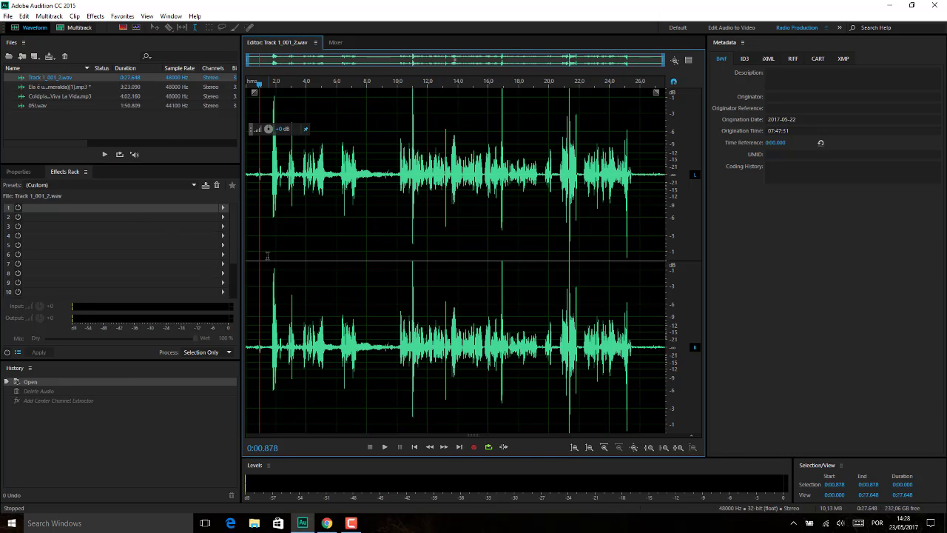
click(267, 257)
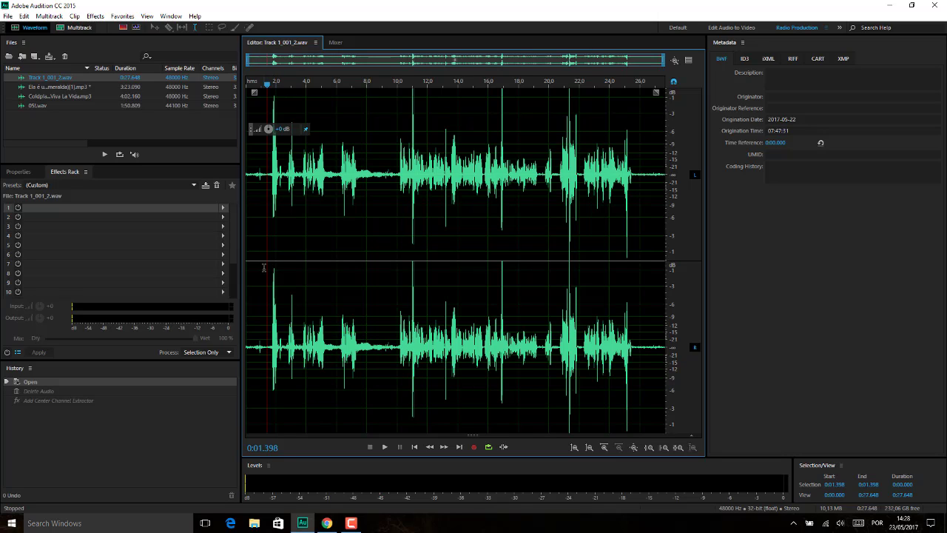